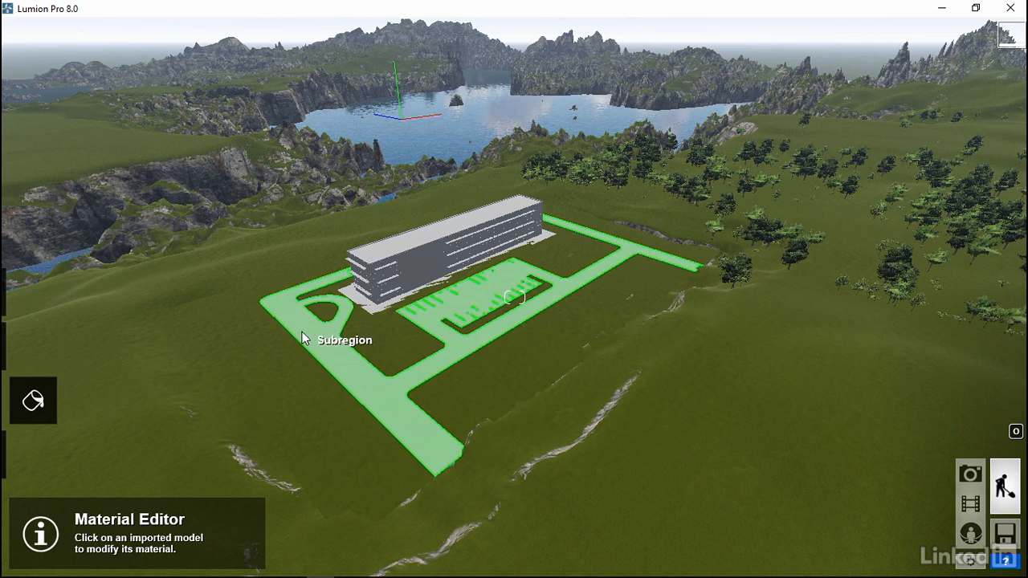
- Compare outdoor asphalt materials on the Subregion roads and parking area, settle on Asphalt 010B 1024 and save the material
{"action": "left_click", "coordinate": [363, 389]}
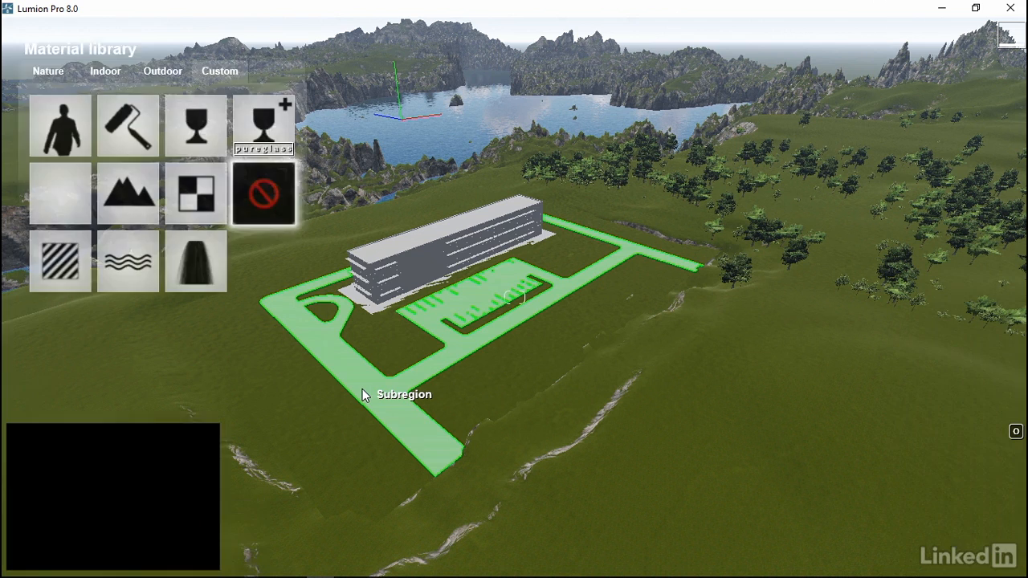
{"action": "left_click", "coordinate": [169, 71]}
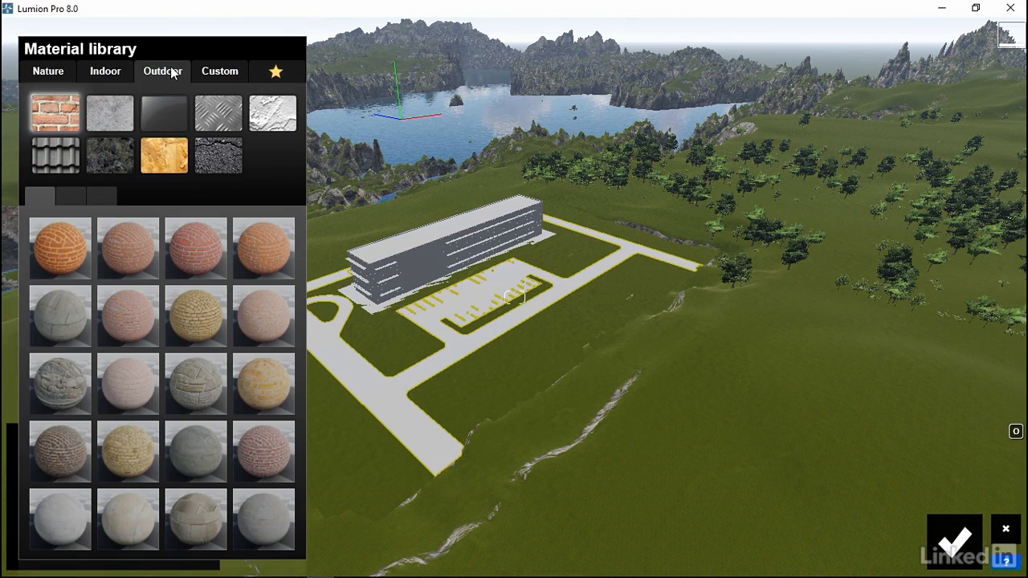
{"action": "left_click", "coordinate": [220, 152]}
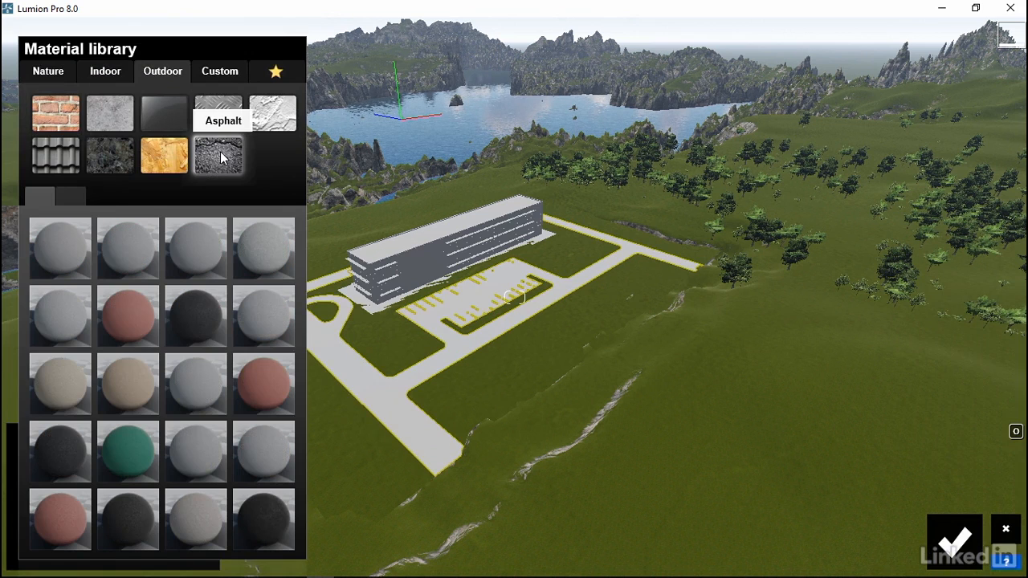
{"action": "left_click", "coordinate": [65, 452]}
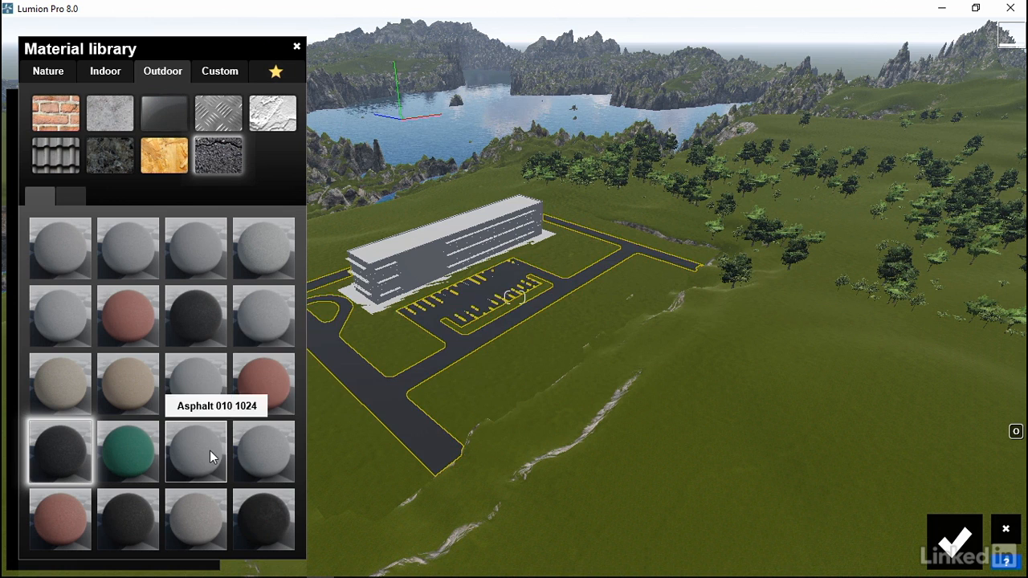
{"action": "left_click", "coordinate": [131, 312]}
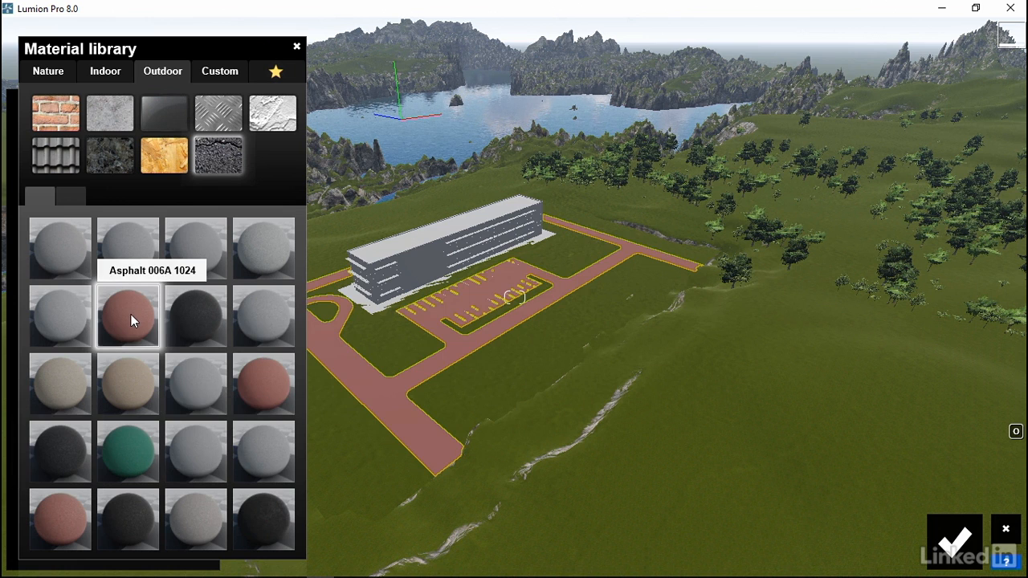
{"action": "left_click", "coordinate": [200, 329]}
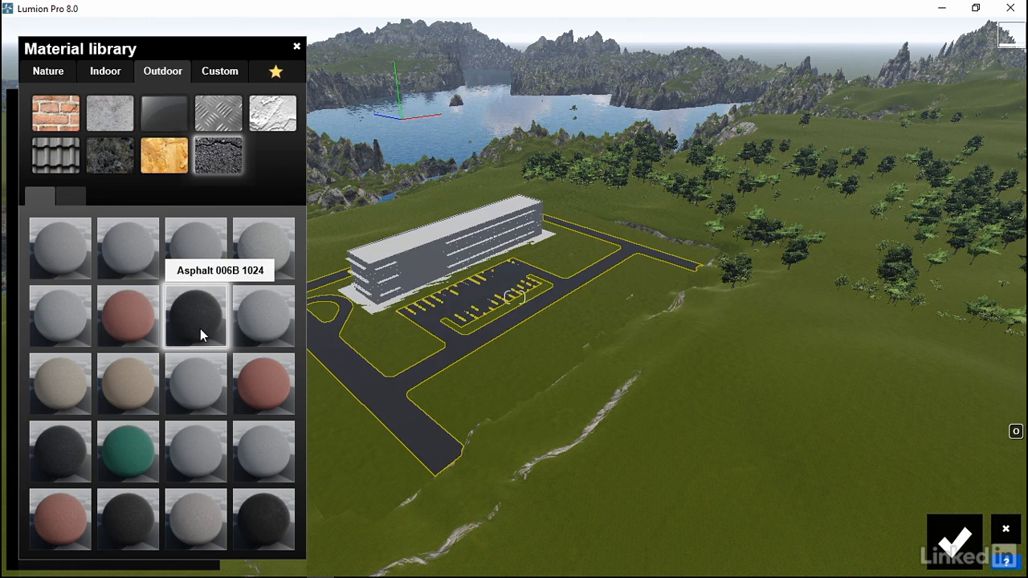
{"action": "left_click", "coordinate": [62, 451]}
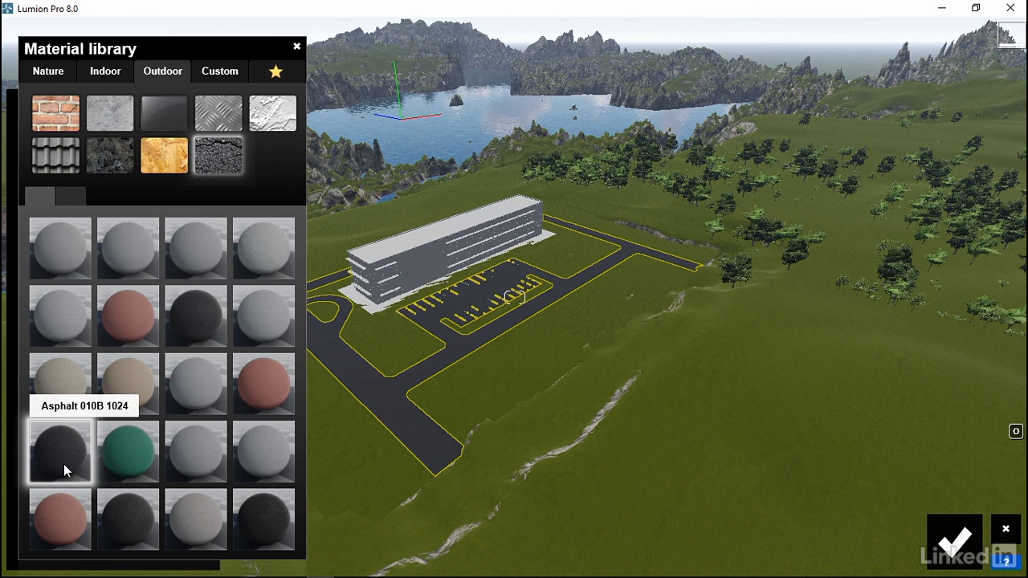
{"action": "left_click", "coordinate": [947, 547]}
{"action": "left_click", "coordinate": [947, 547]}
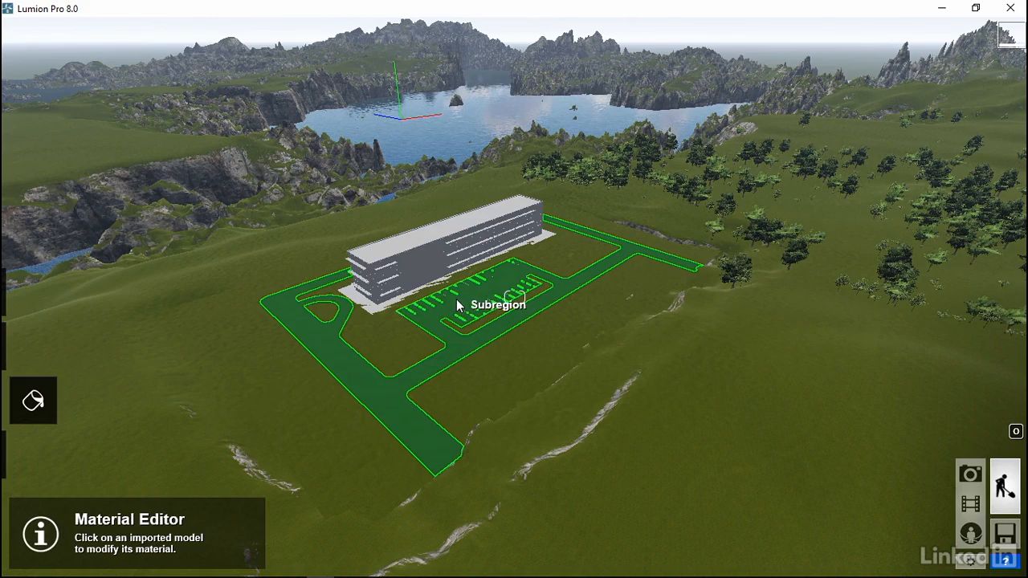
- Apply the clear pureglass indoor material from the second row of glass samples to the building's System Panel Glazed windows
{"action": "scroll", "coordinate": [458, 305], "scroll_direction": "up", "scroll_amount": 10}
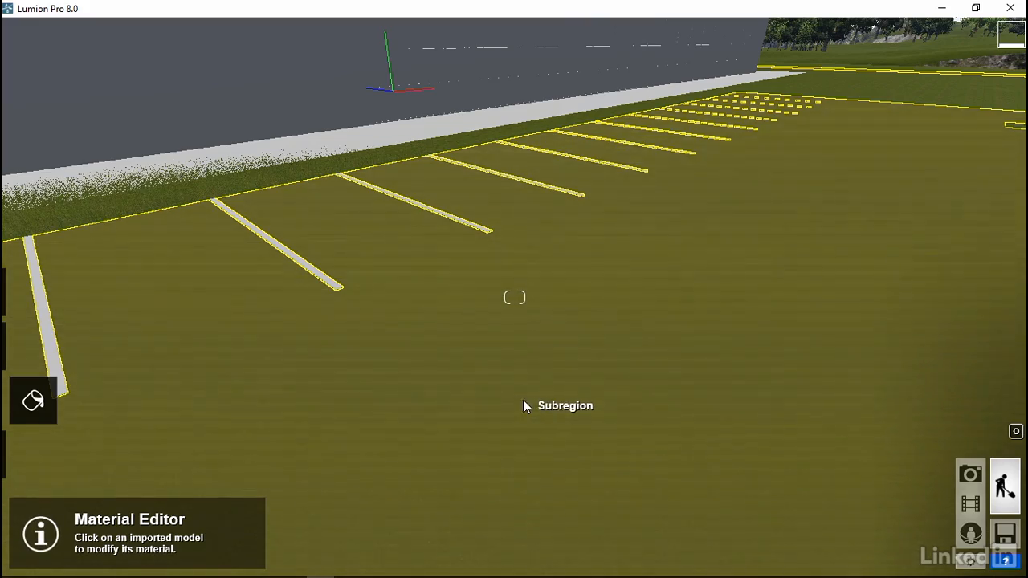
{"action": "right_click_drag", "start_coordinate": [524, 401], "coordinate": [383, 65]}
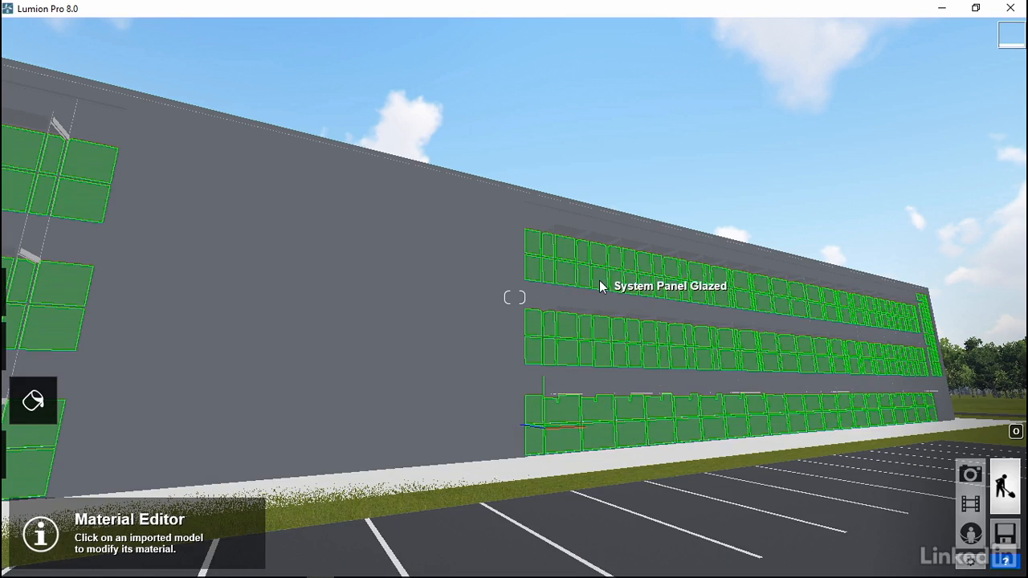
{"action": "left_click", "coordinate": [598, 280]}
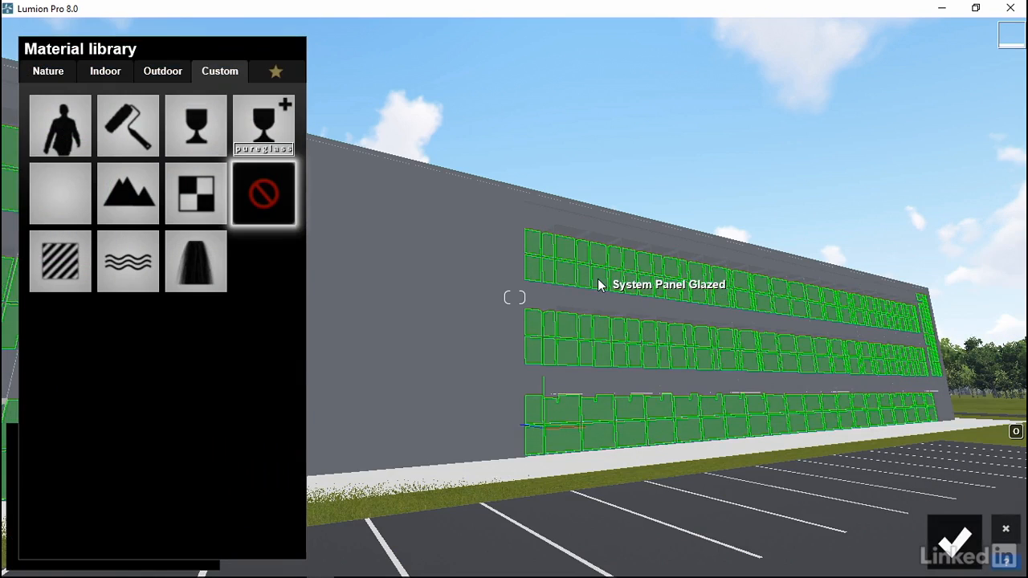
{"action": "left_click", "coordinate": [110, 73]}
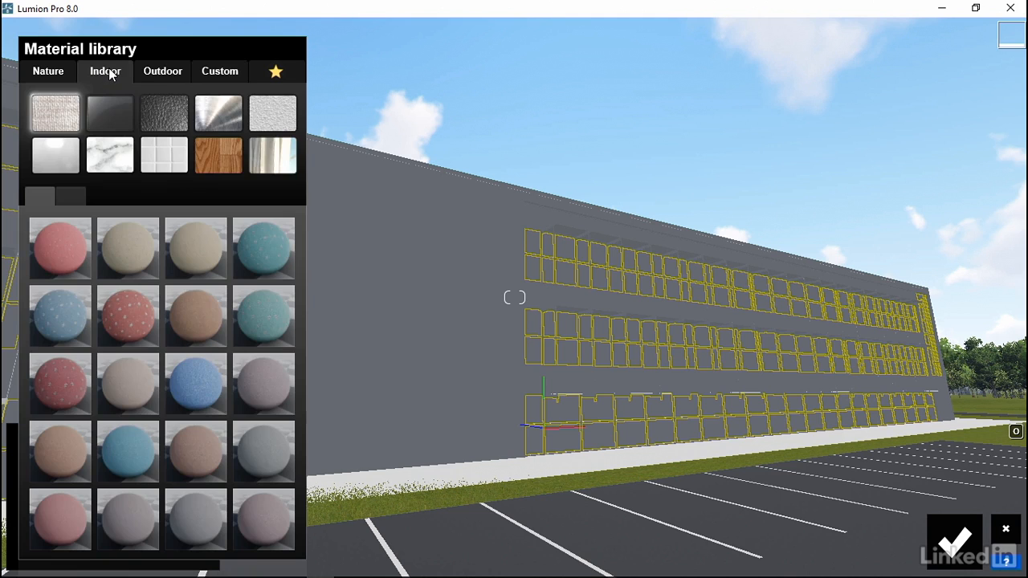
{"action": "left_click", "coordinate": [113, 115]}
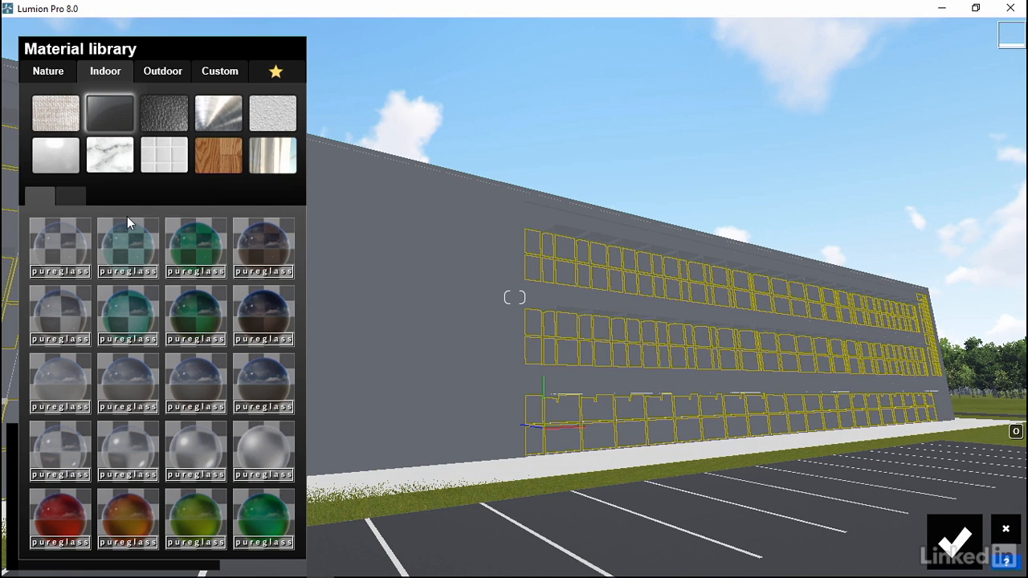
{"action": "left_click", "coordinate": [73, 195]}
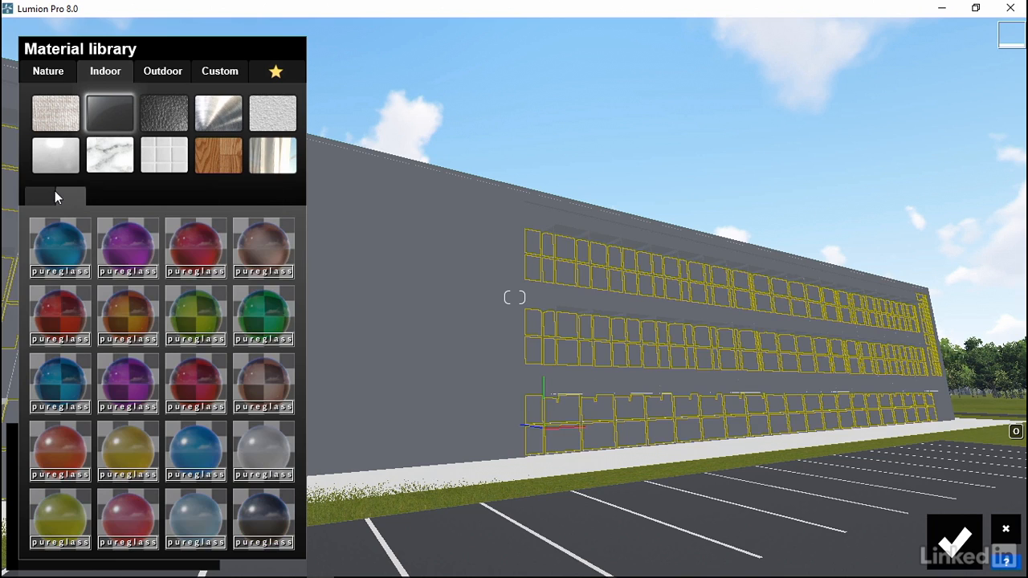
{"action": "left_click", "coordinate": [45, 200]}
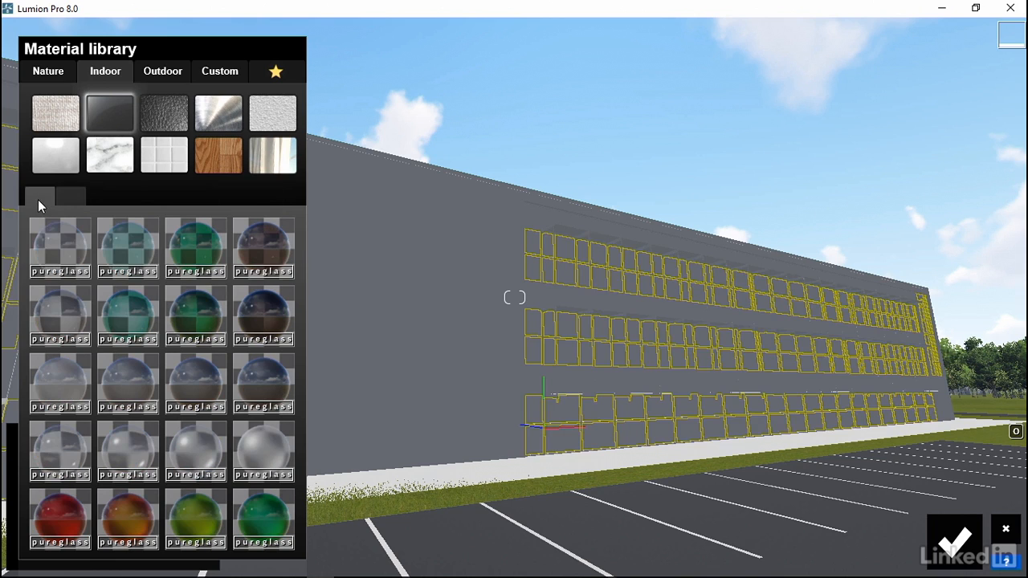
{"action": "left_click", "coordinate": [66, 321]}
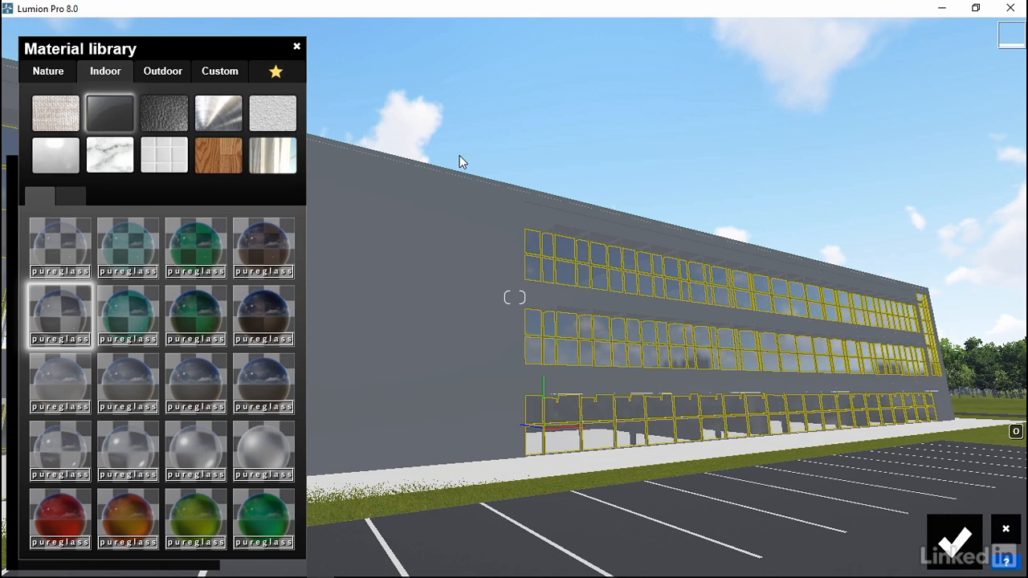
- Apply the same clear pureglass material to the double curtain wall glass doors and save the materials
{"action": "right_click_drag", "start_coordinate": [445, 329], "coordinate": [31, 390]}
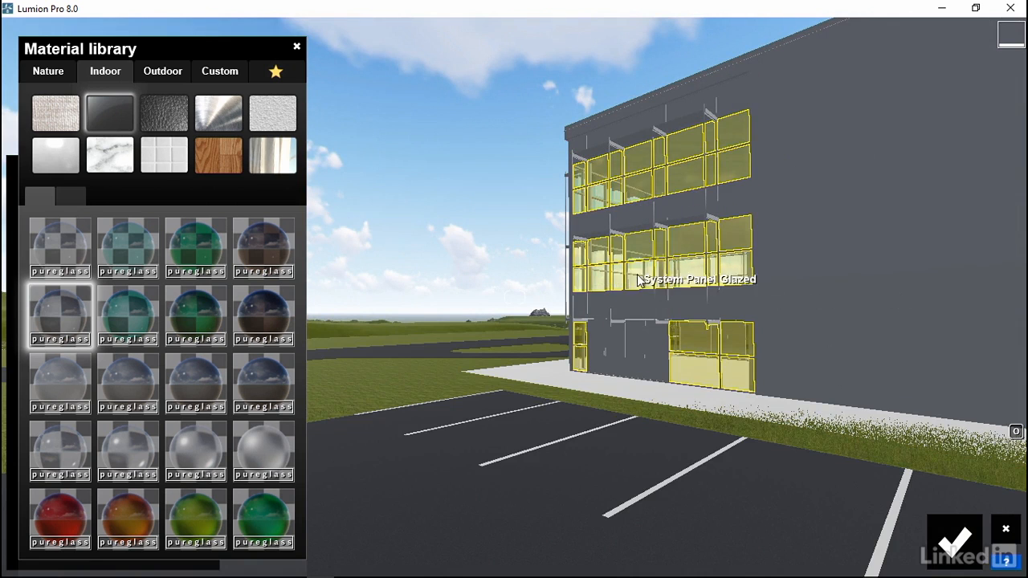
{"action": "left_click", "coordinate": [736, 283]}
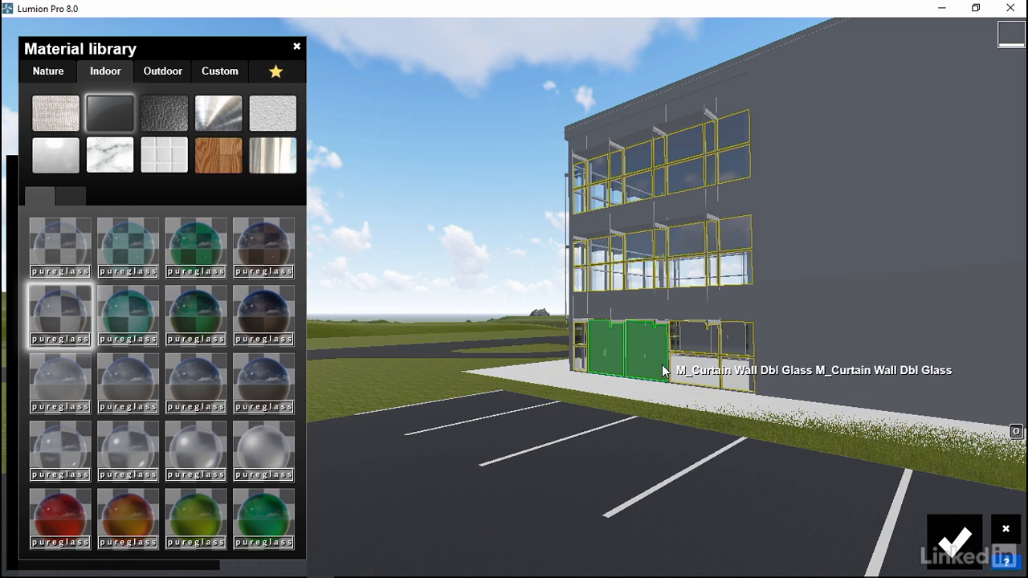
{"action": "left_click", "coordinate": [663, 367]}
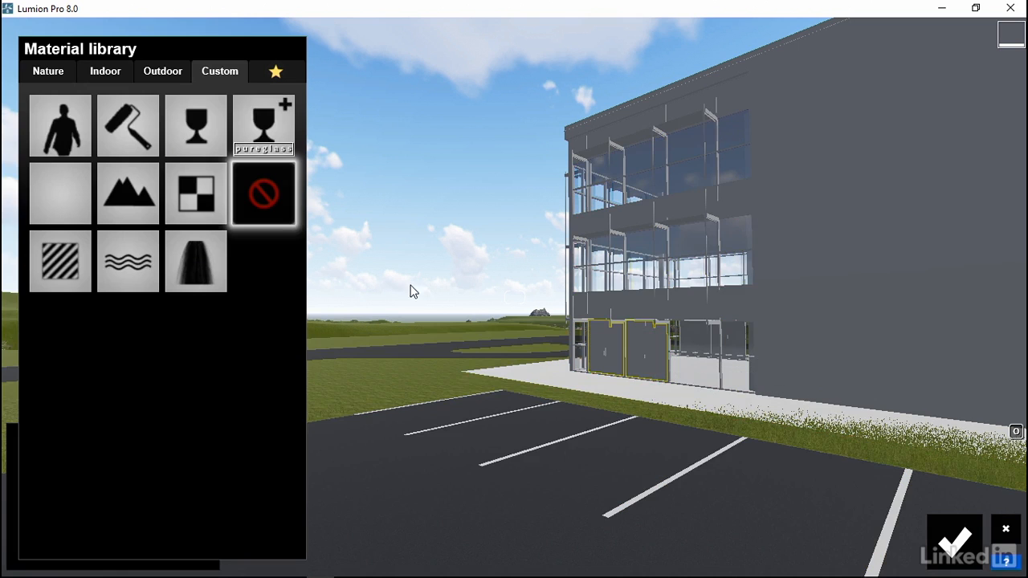
{"action": "left_click", "coordinate": [117, 72]}
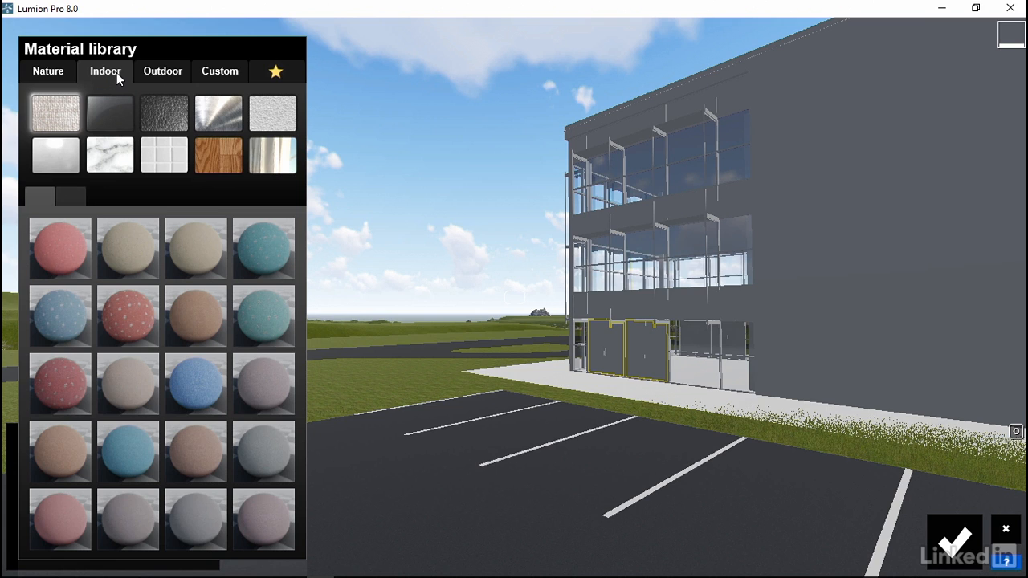
{"action": "left_click", "coordinate": [108, 109]}
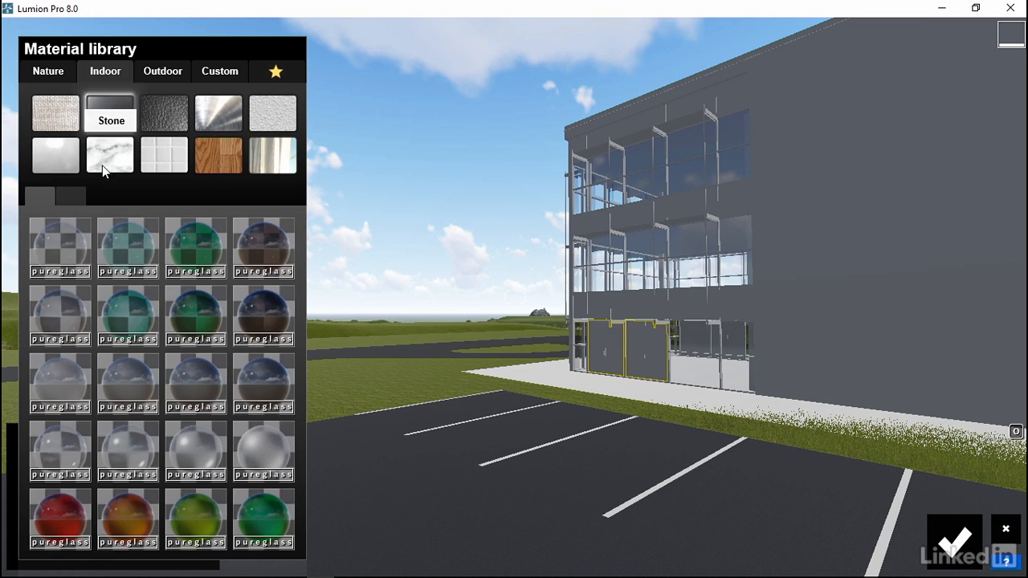
{"action": "left_click", "coordinate": [63, 313]}
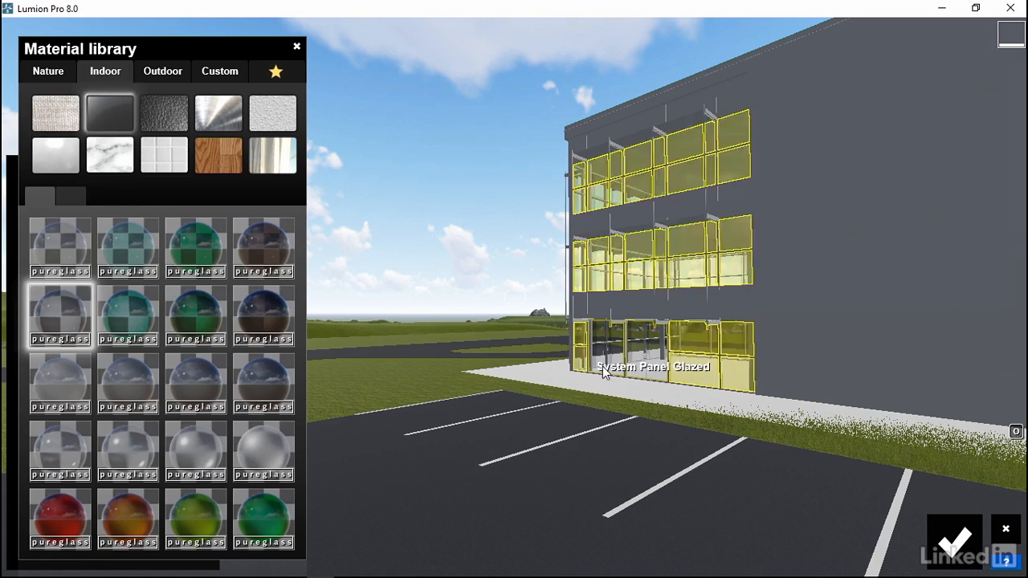
{"action": "left_click", "coordinate": [732, 335]}
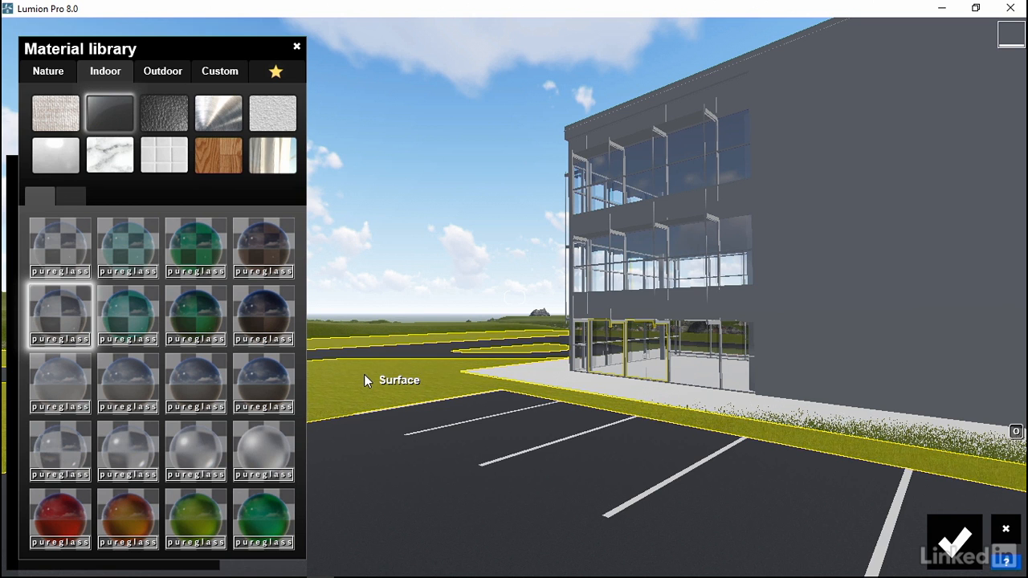
{"action": "right_click_drag", "start_coordinate": [448, 367], "coordinate": [782, 349]}
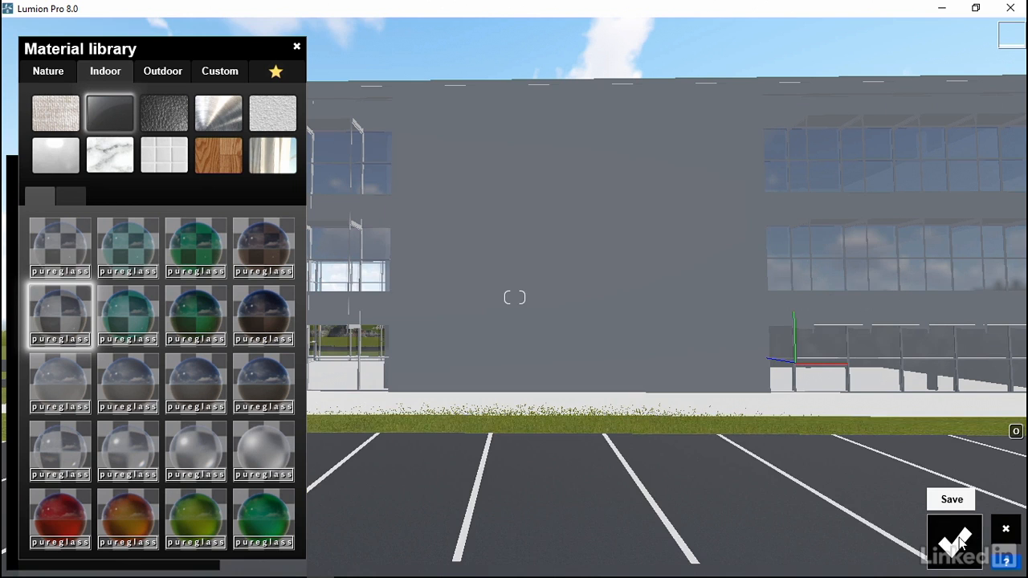
{"action": "left_click", "coordinate": [961, 544]}
{"action": "left_click", "coordinate": [962, 544]}
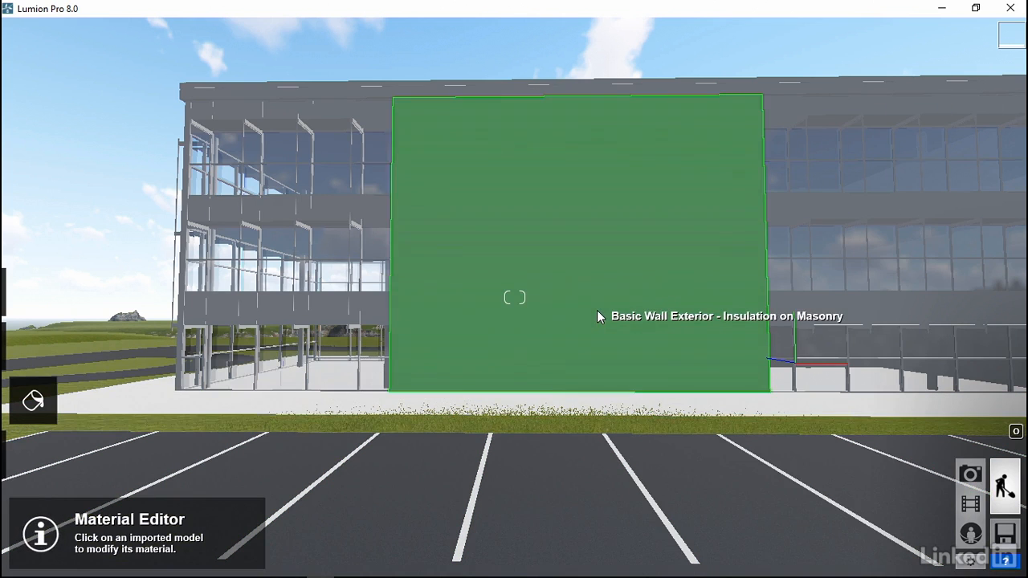
{"action": "left_click", "coordinate": [597, 313]}
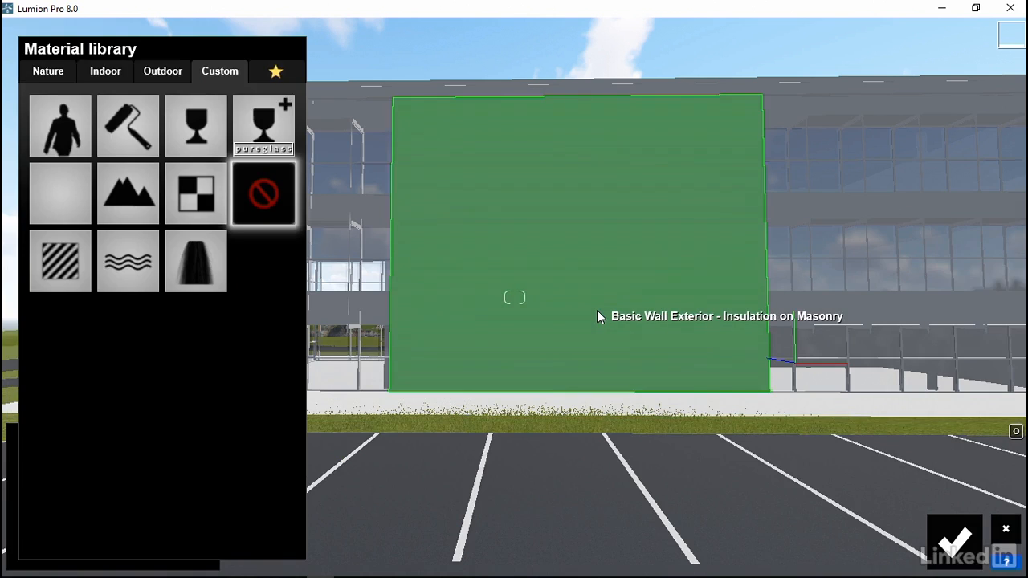
{"action": "left_click", "coordinate": [162, 72]}
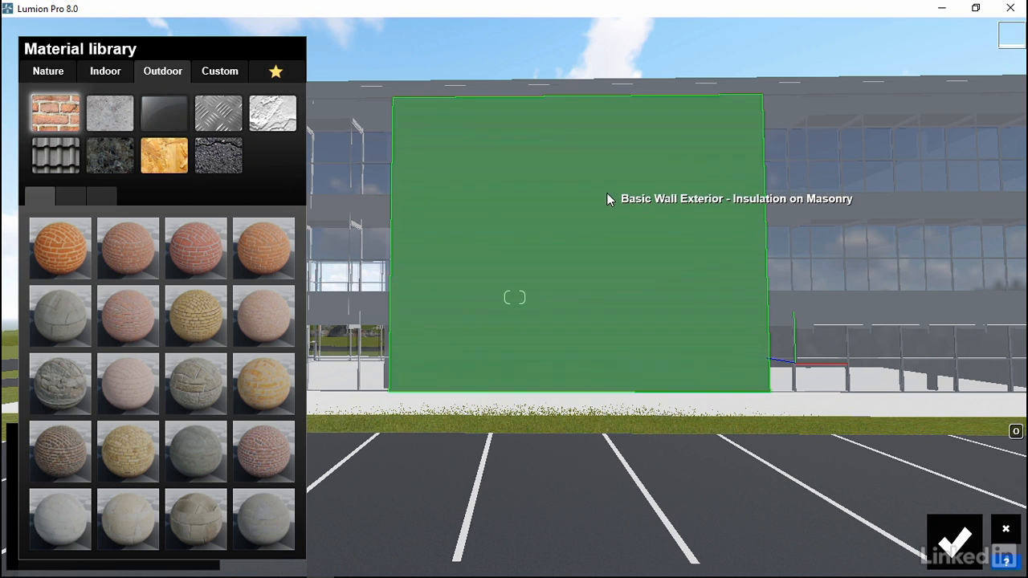
{"action": "left_click", "coordinate": [273, 114]}
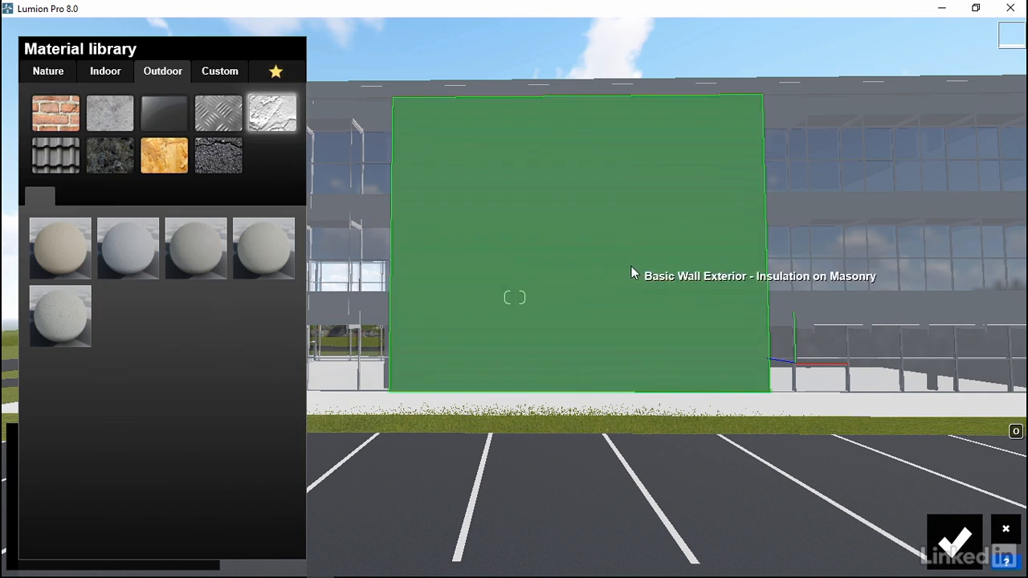
{"action": "left_click", "coordinate": [578, 238]}
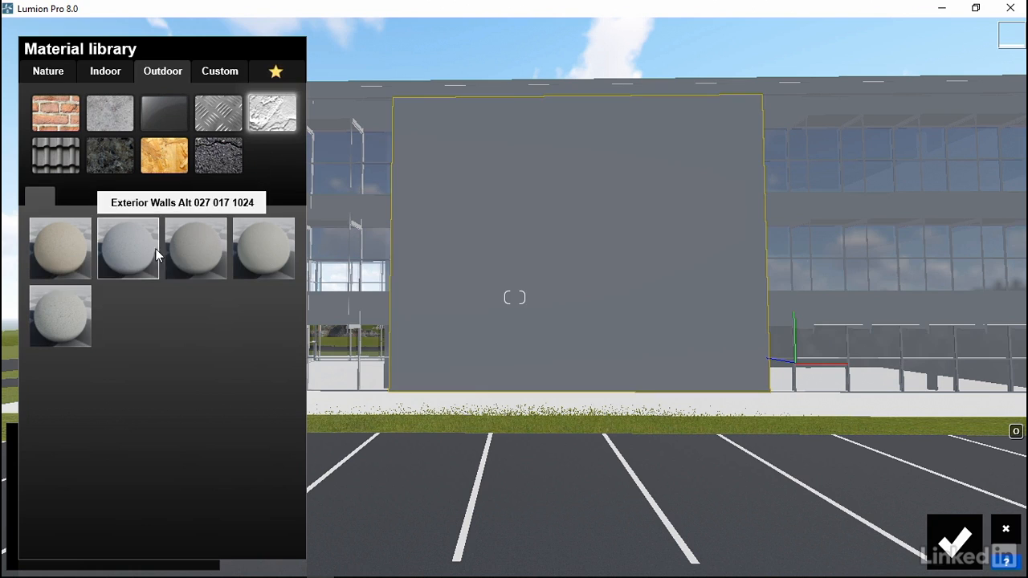
{"action": "left_click", "coordinate": [64, 237]}
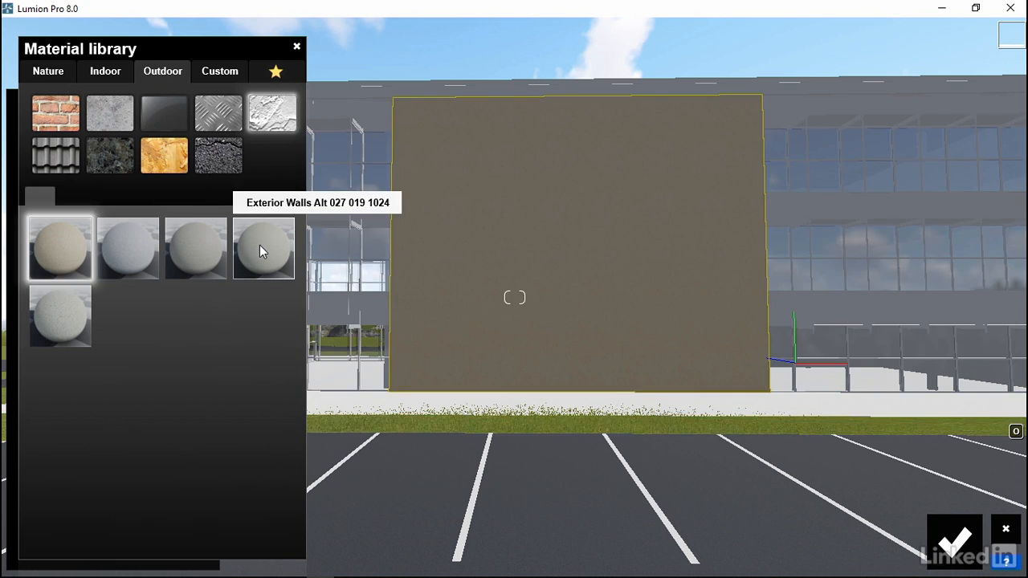
{"action": "left_click", "coordinate": [259, 249]}
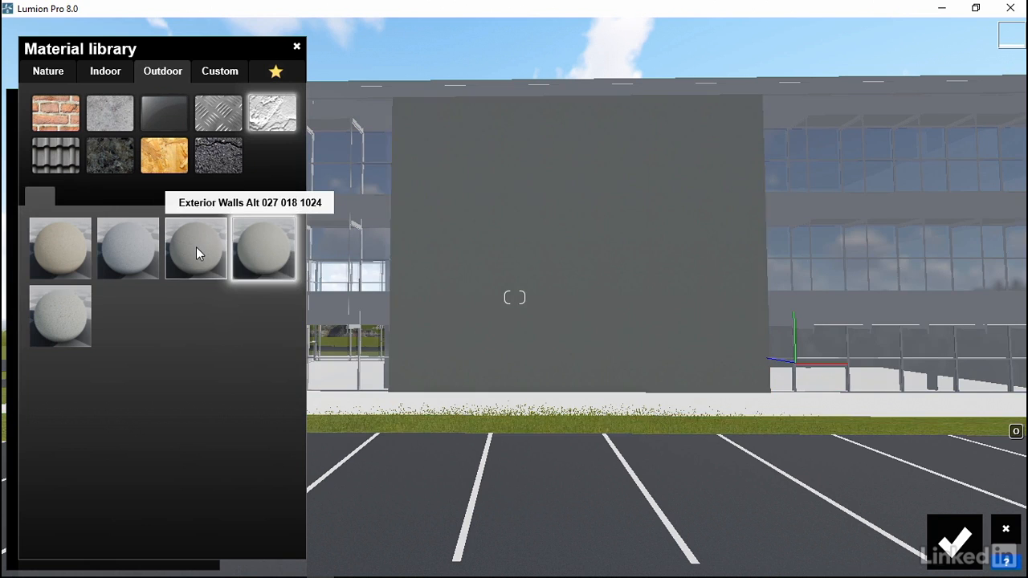
{"action": "left_click", "coordinate": [196, 249]}
{"action": "left_click", "coordinate": [132, 246]}
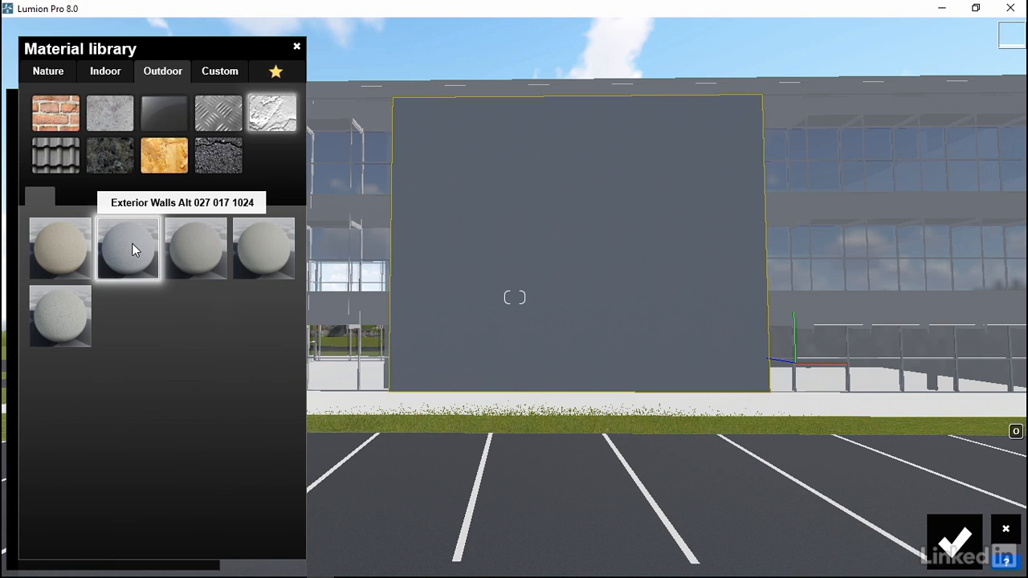
{"action": "left_click", "coordinate": [60, 312]}
{"action": "left_click", "coordinate": [124, 257]}
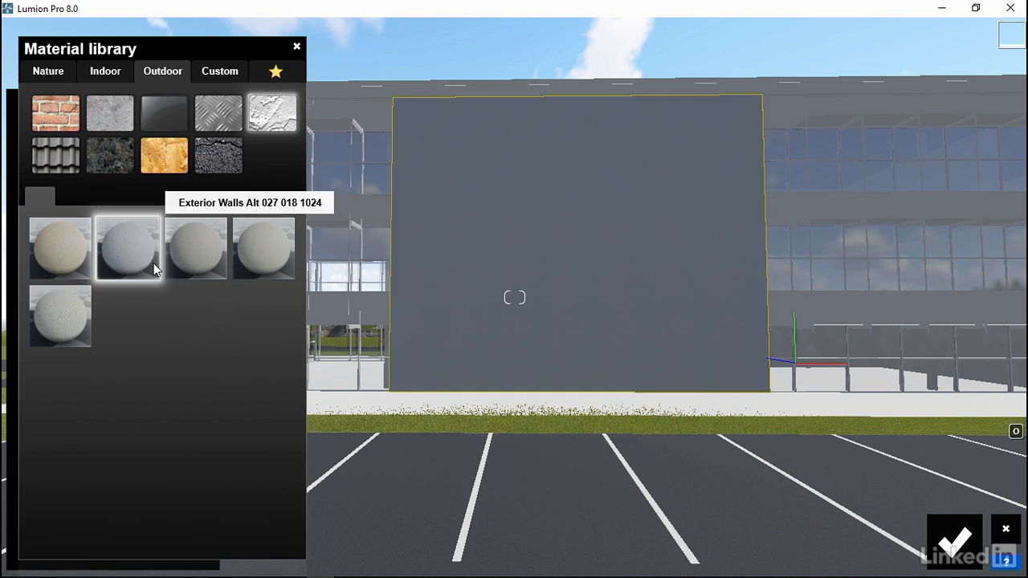
{"action": "left_click", "coordinate": [219, 259]}
{"action": "left_click", "coordinate": [266, 257]}
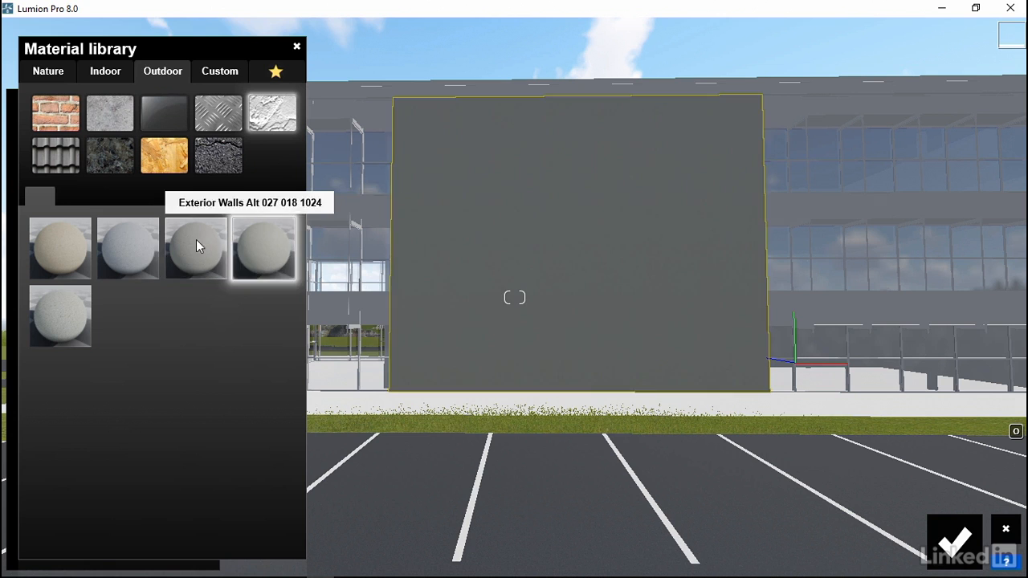
{"action": "left_click", "coordinate": [149, 257]}
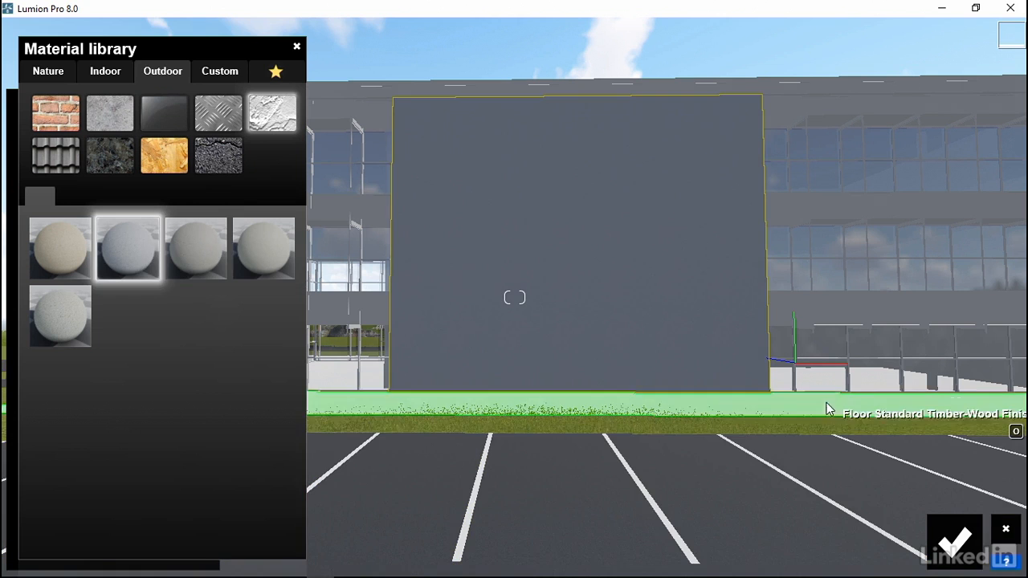
- Save the plaster material on the masonry wall
{"action": "right_click_drag", "start_coordinate": [791, 145], "coordinate": [920, 166]}
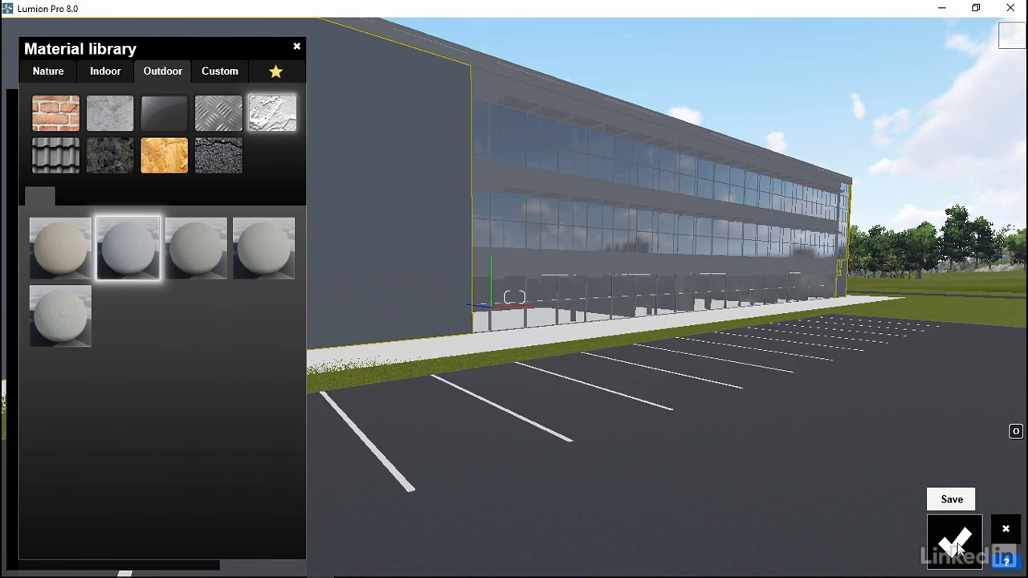
{"action": "left_click", "coordinate": [955, 545]}
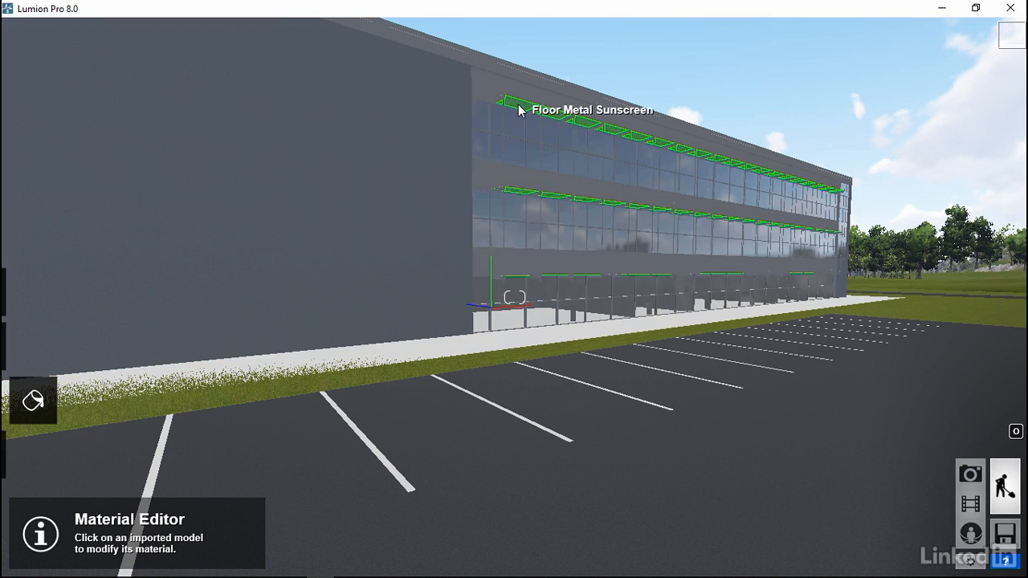
- Apply the outdoor metal material Metal Painted 006a 1024 to the System Panel Solid bands between the window rows
{"action": "left_click", "coordinate": [543, 102]}
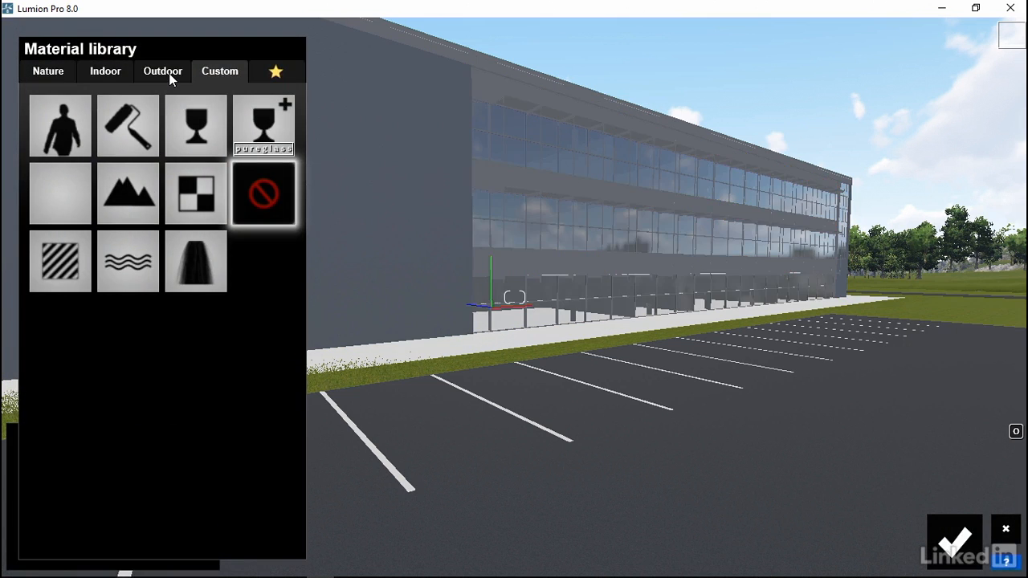
{"action": "left_click", "coordinate": [165, 72]}
{"action": "left_click", "coordinate": [219, 114]}
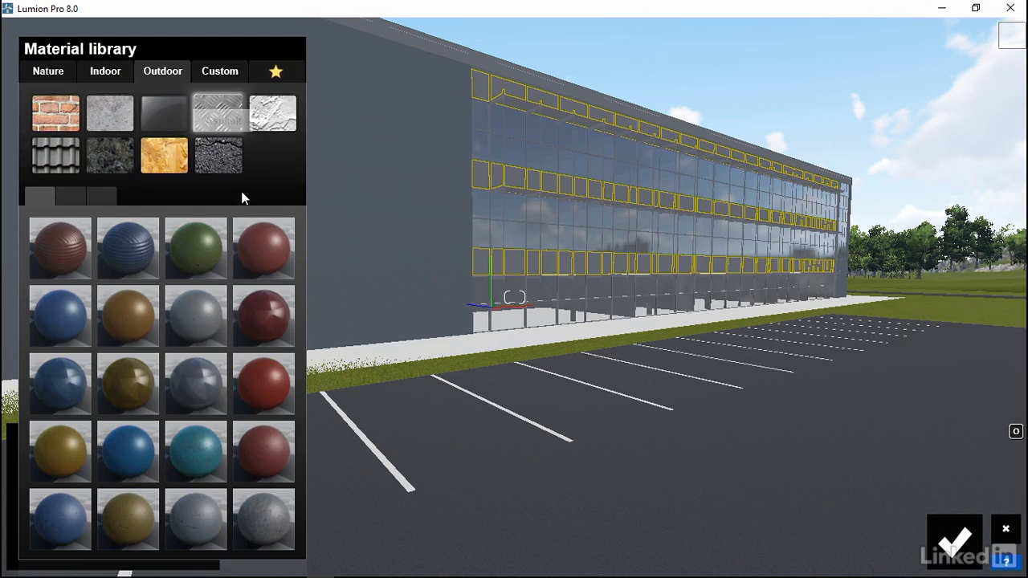
{"action": "left_click", "coordinate": [267, 467]}
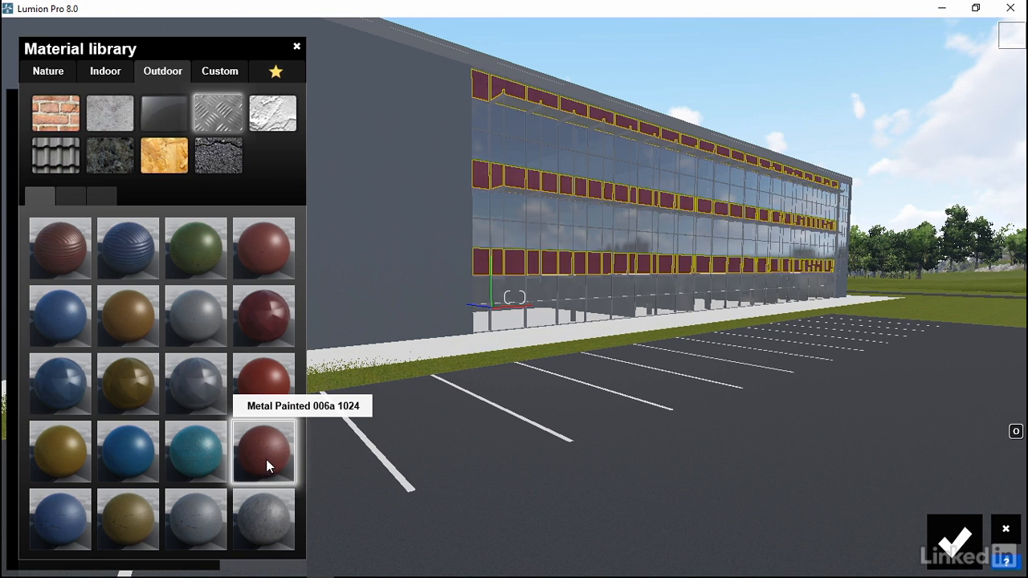
- Compare other painted, rusty and Poliigon metal finishes on the solid panels and return to Metal Painted 006a 1024
{"action": "left_click", "coordinate": [211, 451]}
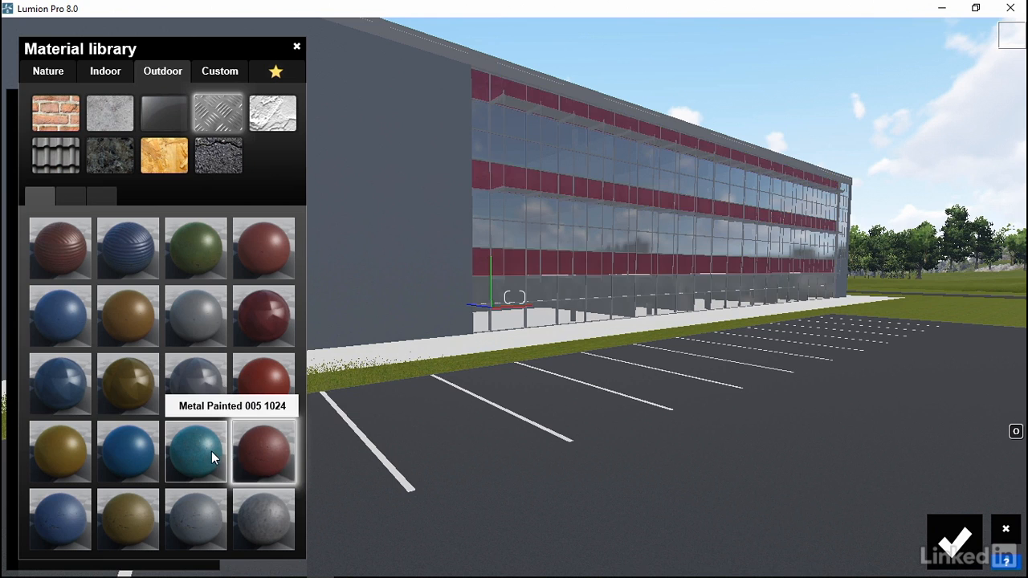
{"action": "left_click", "coordinate": [145, 452]}
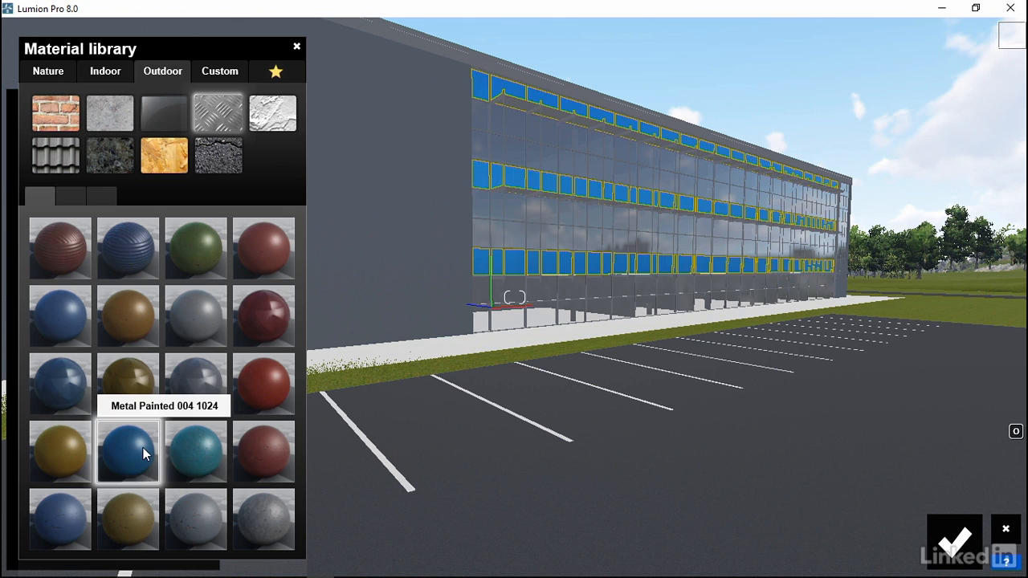
{"action": "left_click", "coordinate": [136, 519]}
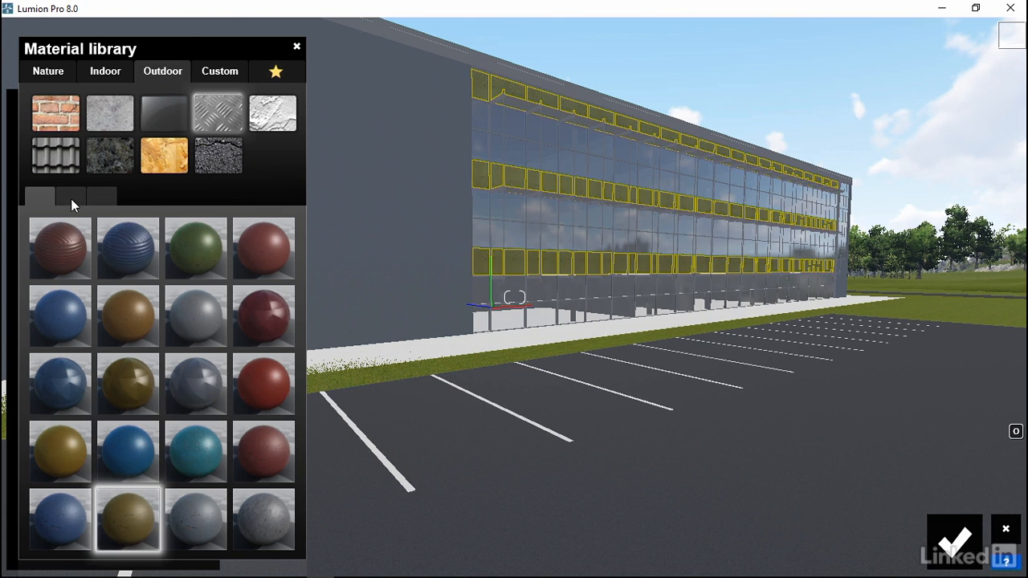
{"action": "left_click", "coordinate": [70, 198]}
{"action": "left_click", "coordinate": [132, 320]}
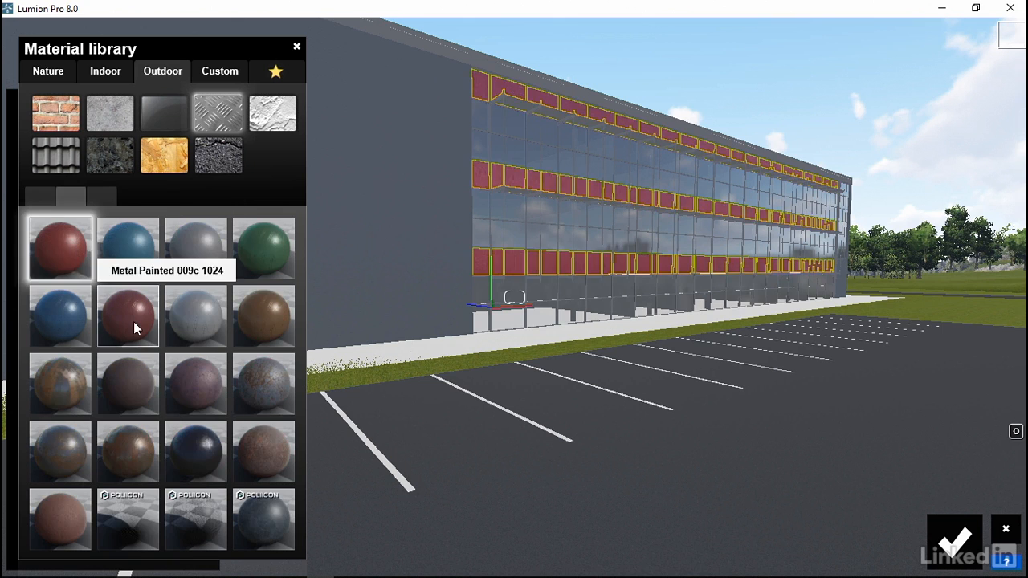
{"action": "left_click", "coordinate": [202, 396]}
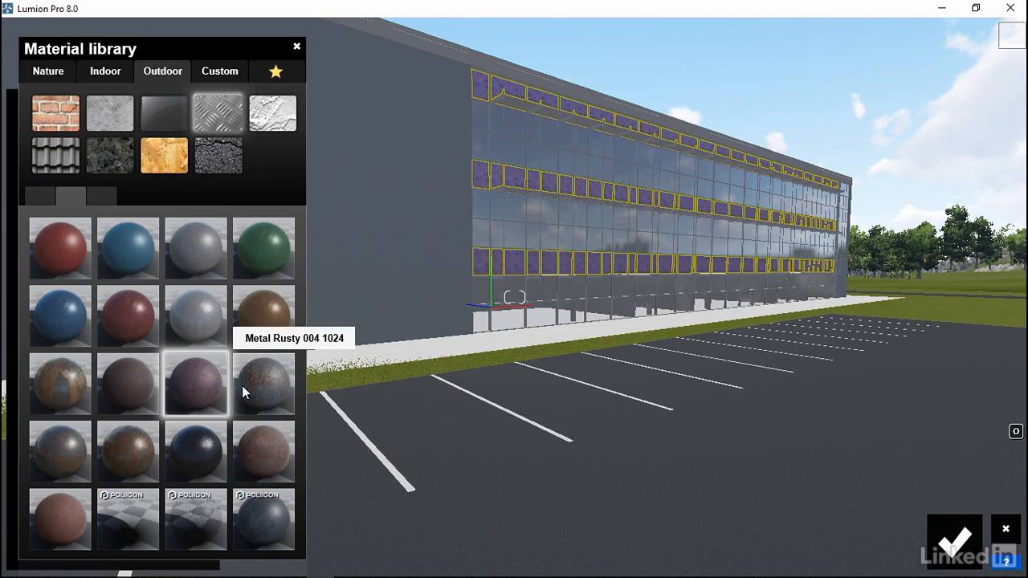
{"action": "left_click", "coordinate": [273, 447]}
{"action": "left_click", "coordinate": [261, 504]}
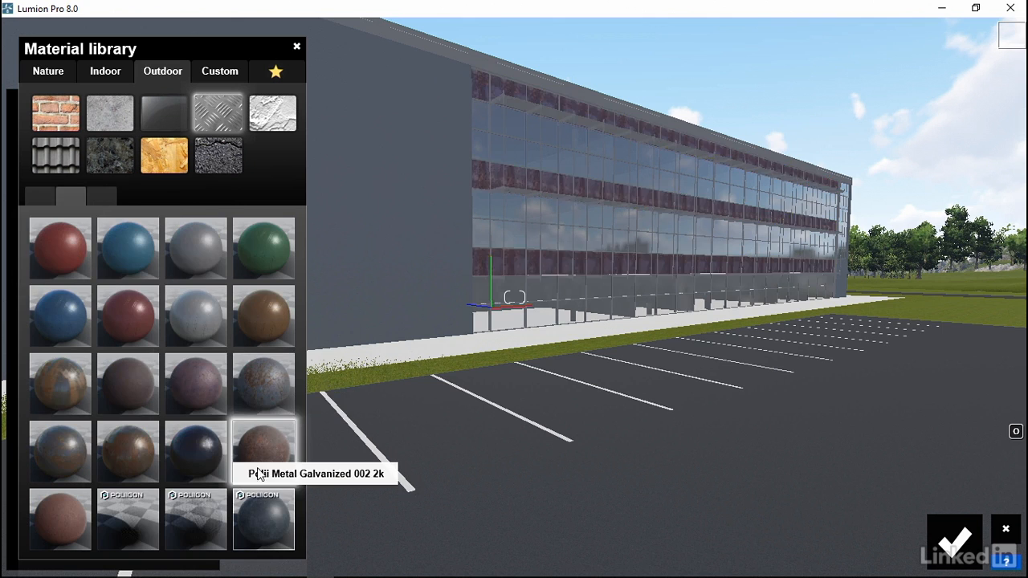
{"action": "left_click", "coordinate": [102, 196]}
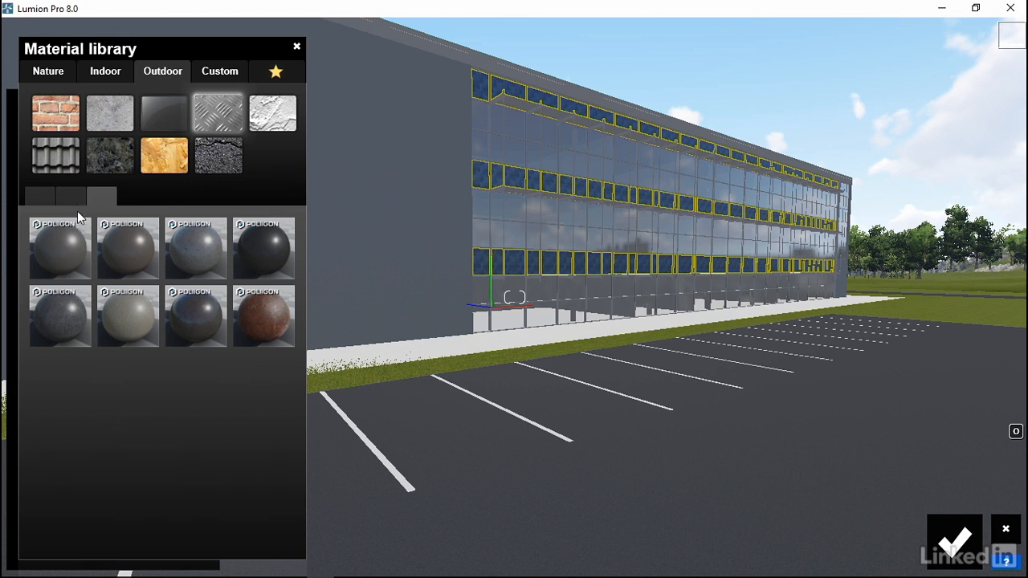
{"action": "left_click", "coordinate": [251, 247]}
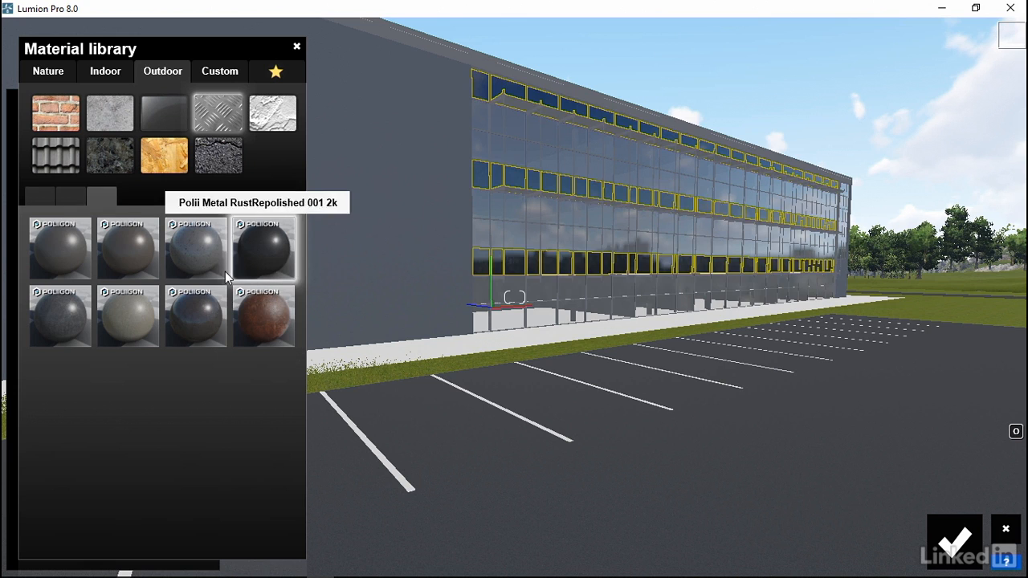
{"action": "left_click", "coordinate": [38, 195]}
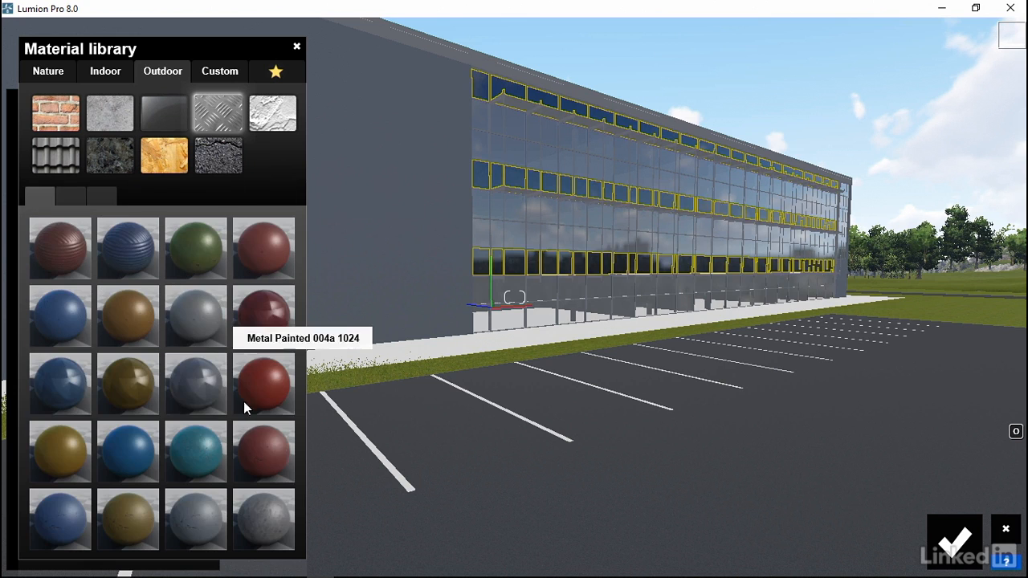
{"action": "left_click", "coordinate": [266, 450]}
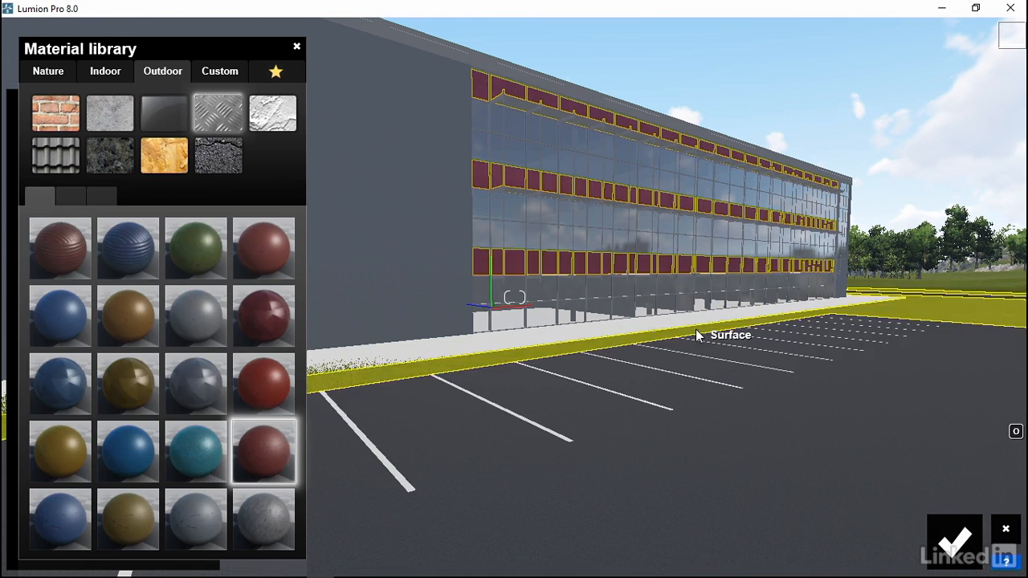
- Check the solid panels up close beside the sunscreens and save their painted metal material
{"action": "scroll", "coordinate": [522, 262], "scroll_direction": "up", "scroll_amount": 5}
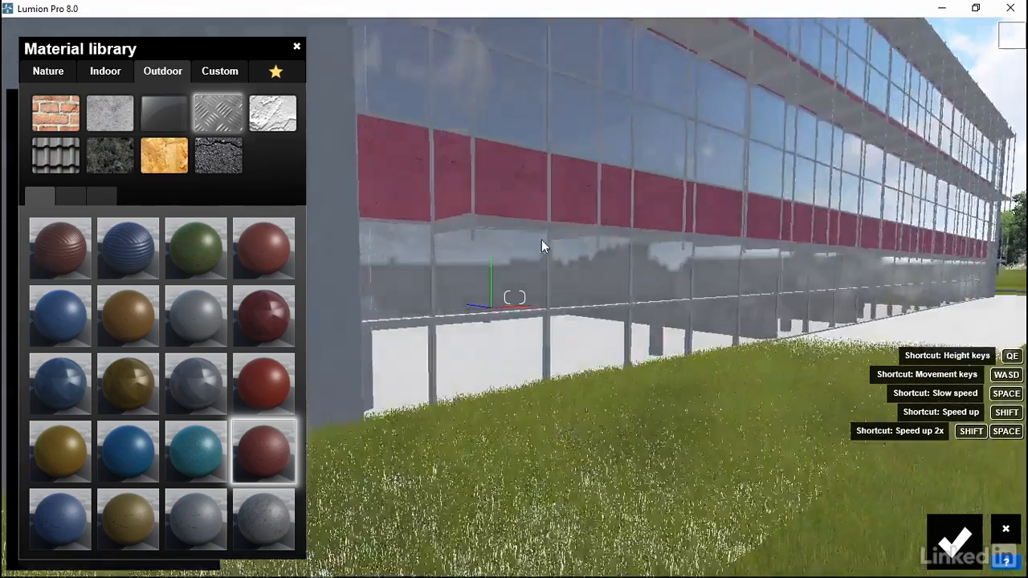
{"action": "scroll", "coordinate": [545, 224], "scroll_direction": "up", "scroll_amount": 5}
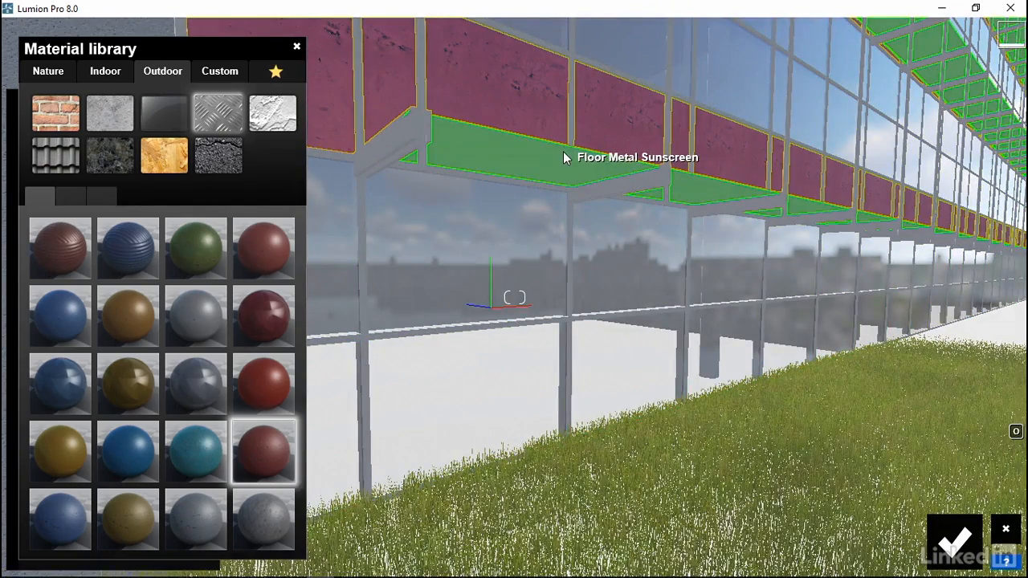
{"action": "left_click", "coordinate": [956, 544]}
{"action": "left_click", "coordinate": [956, 544]}
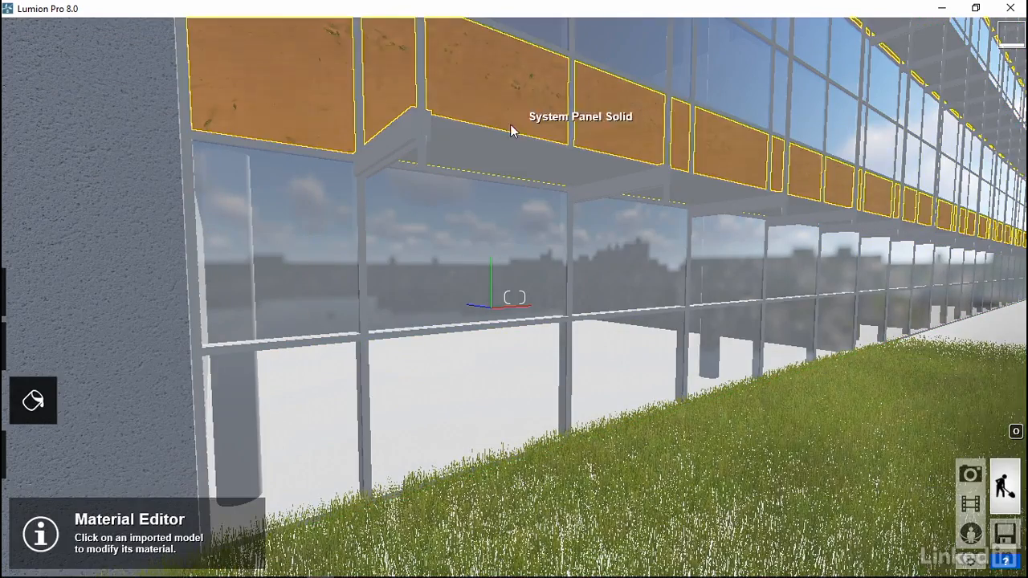
- Apply the outdoor metal material Polii Metal RustRepolished 002 2k to the Floor Metal Sunscreen surfaces
{"action": "left_click", "coordinate": [514, 140]}
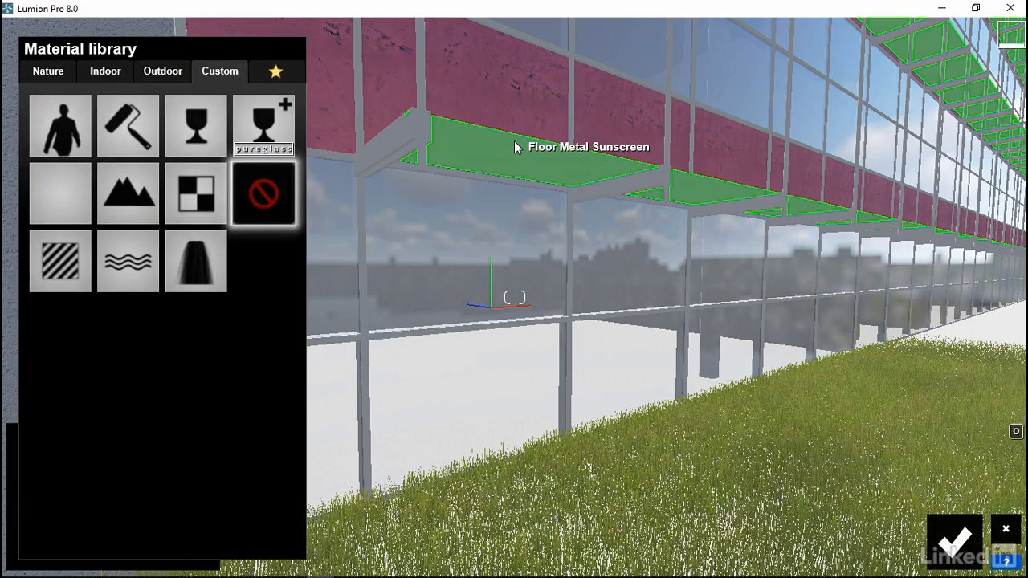
{"action": "left_click", "coordinate": [161, 73]}
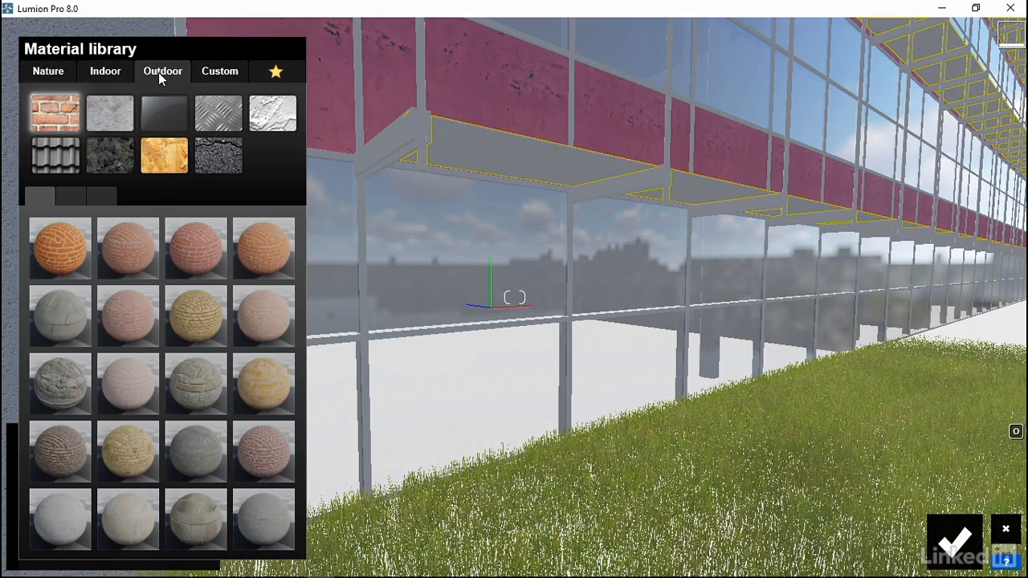
{"action": "left_click", "coordinate": [218, 113]}
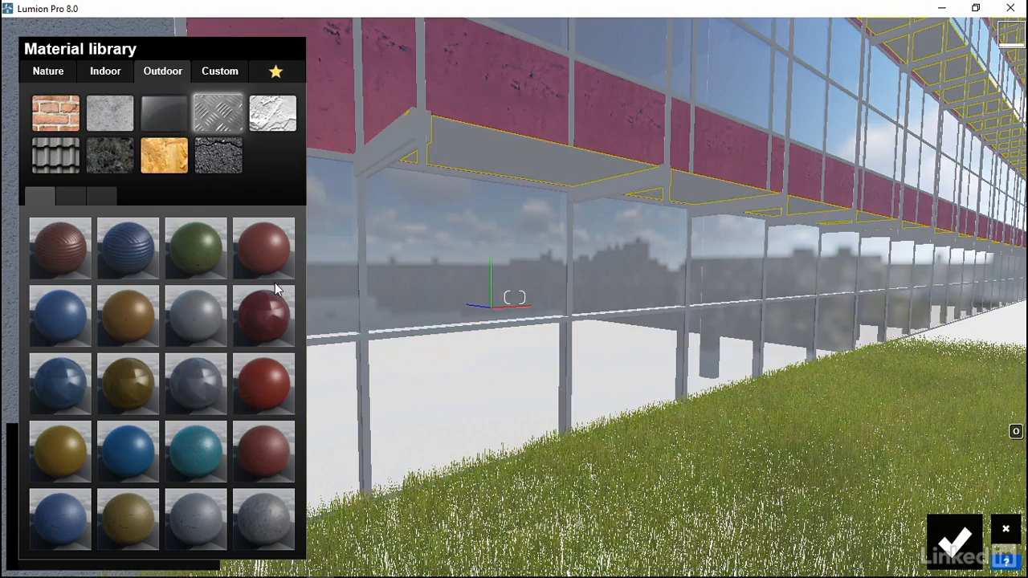
{"action": "left_click", "coordinate": [71, 198]}
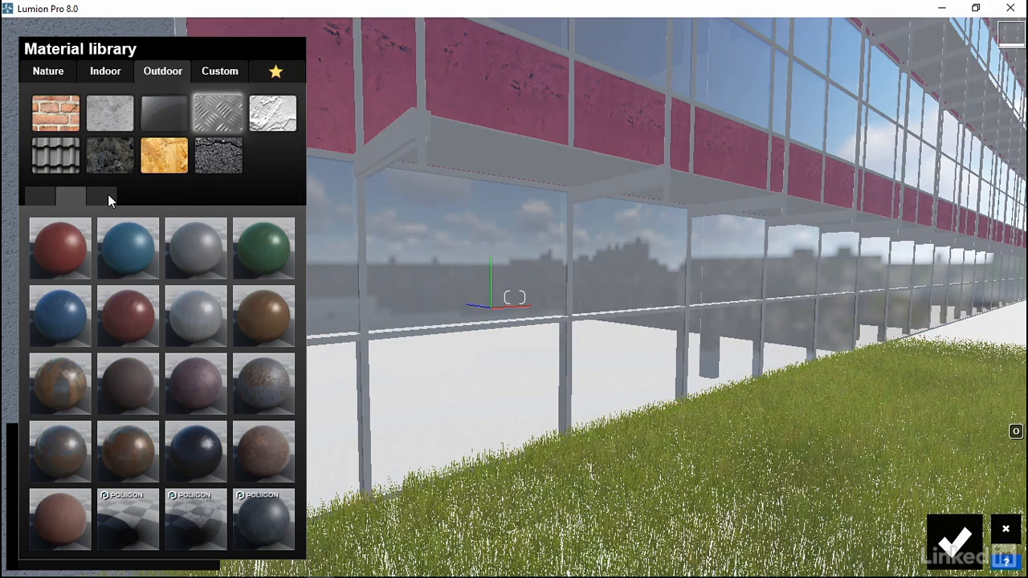
{"action": "left_click", "coordinate": [108, 195]}
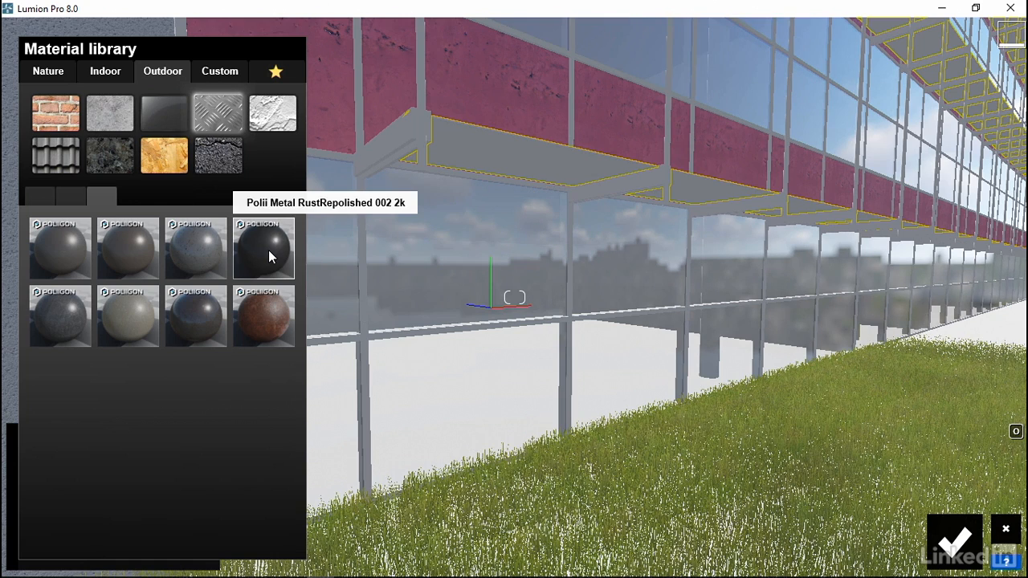
{"action": "left_click", "coordinate": [268, 253]}
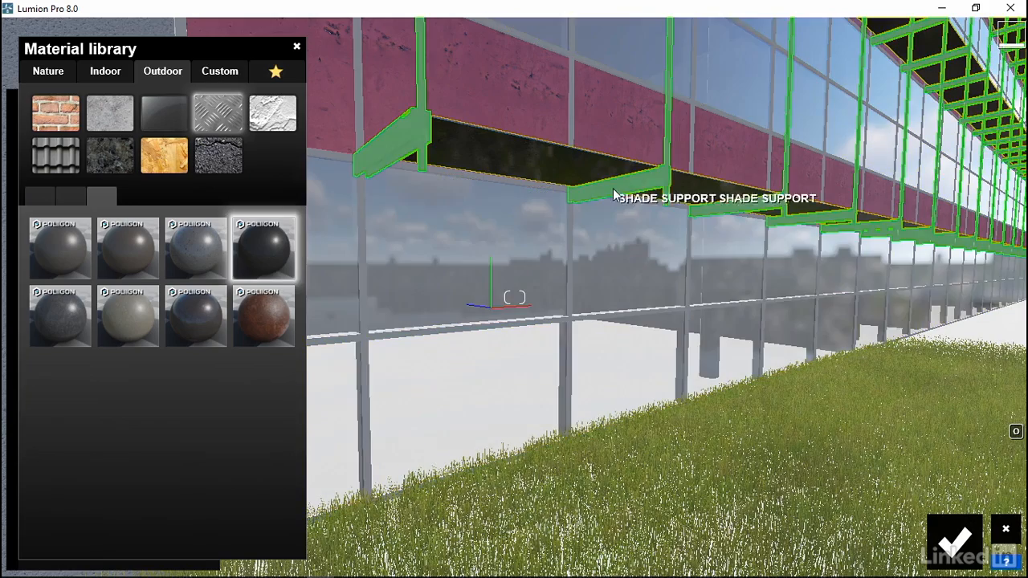
- Apply Polii Metal RustRepolished 002 2k to the shade supports holding the sunscreens and save the materials
{"action": "left_click", "coordinate": [629, 190]}
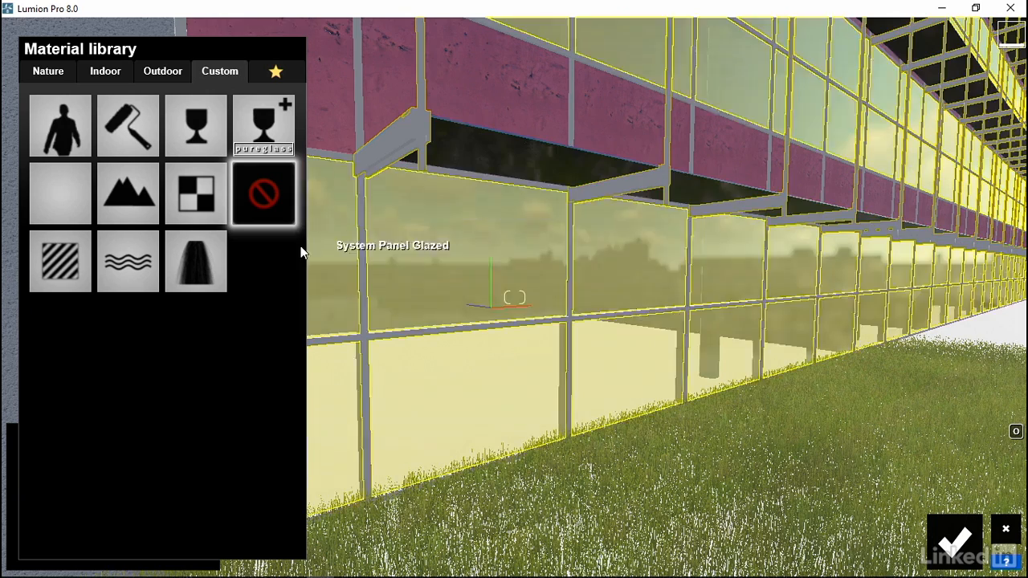
{"action": "left_click", "coordinate": [166, 72]}
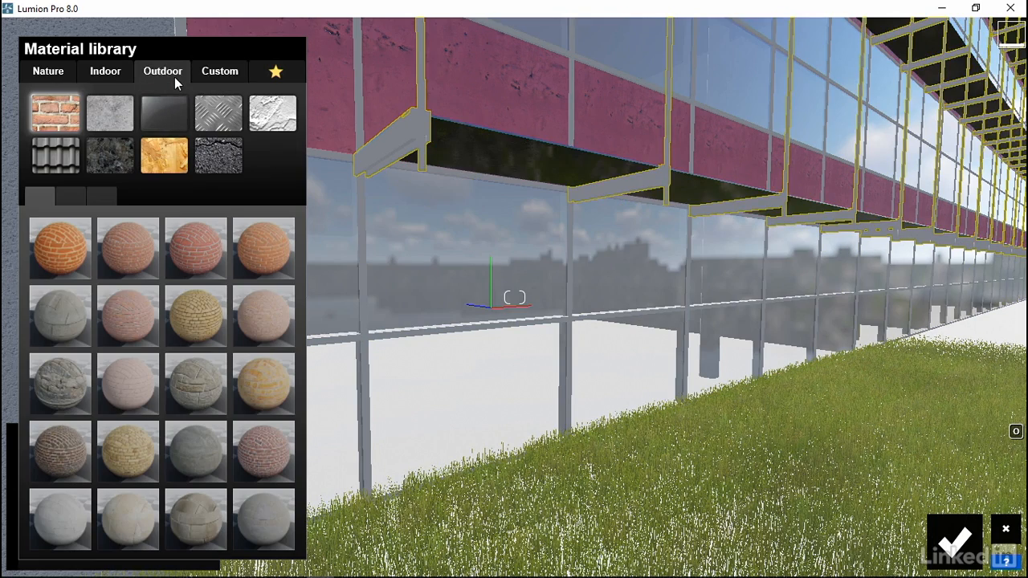
{"action": "left_click", "coordinate": [216, 112]}
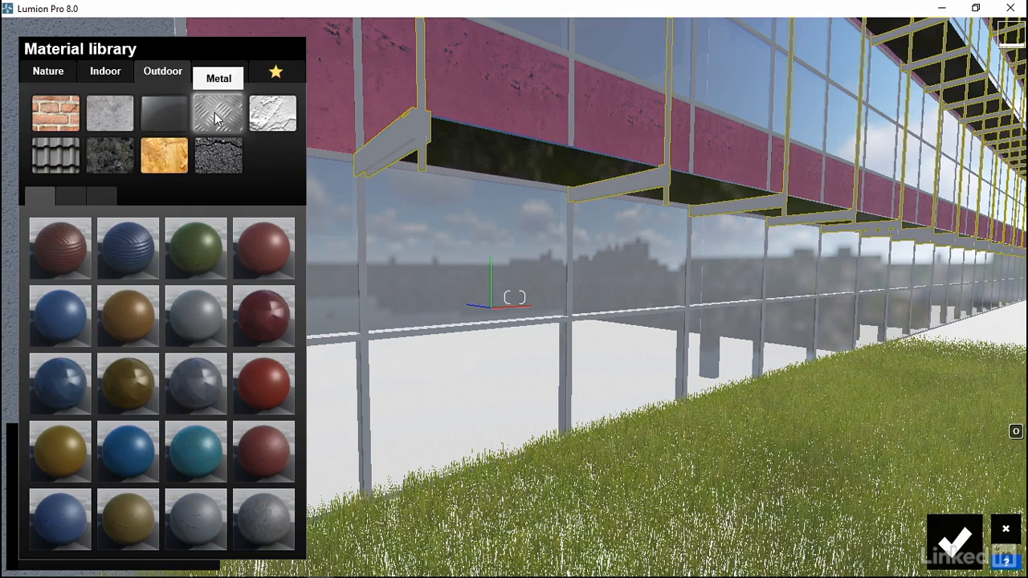
{"action": "left_click", "coordinate": [102, 197]}
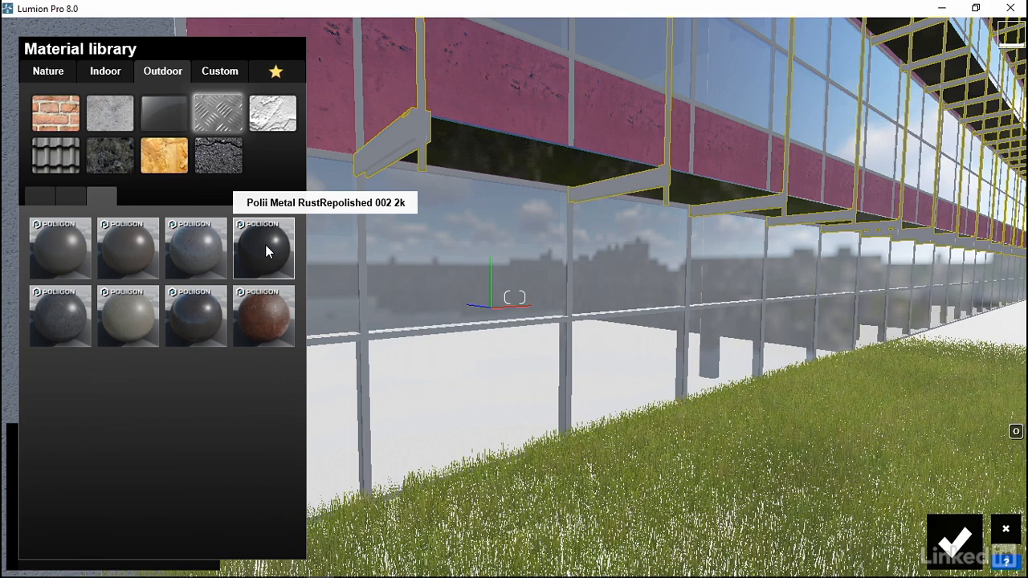
{"action": "left_click", "coordinate": [265, 249]}
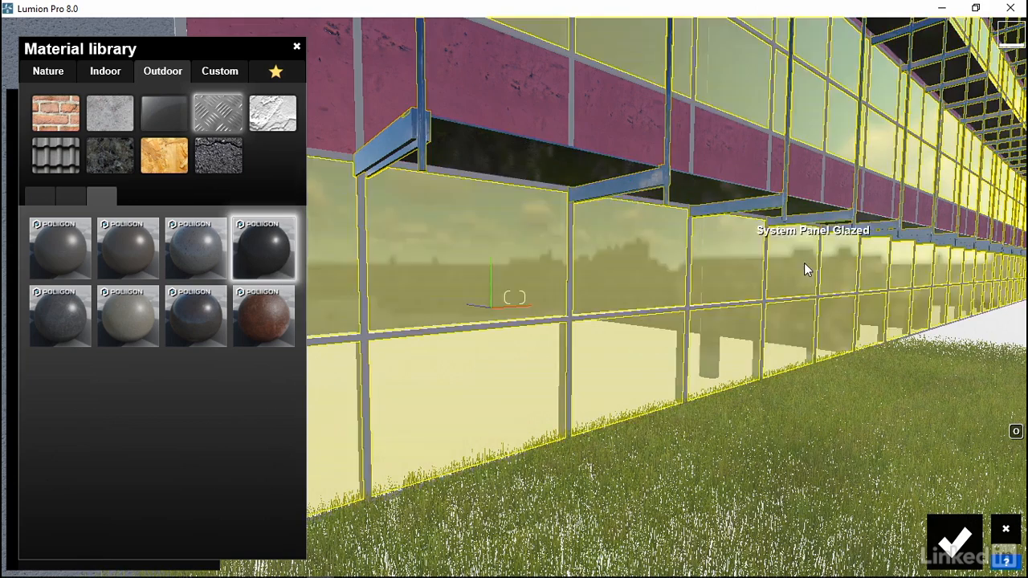
{"action": "left_click", "coordinate": [956, 546]}
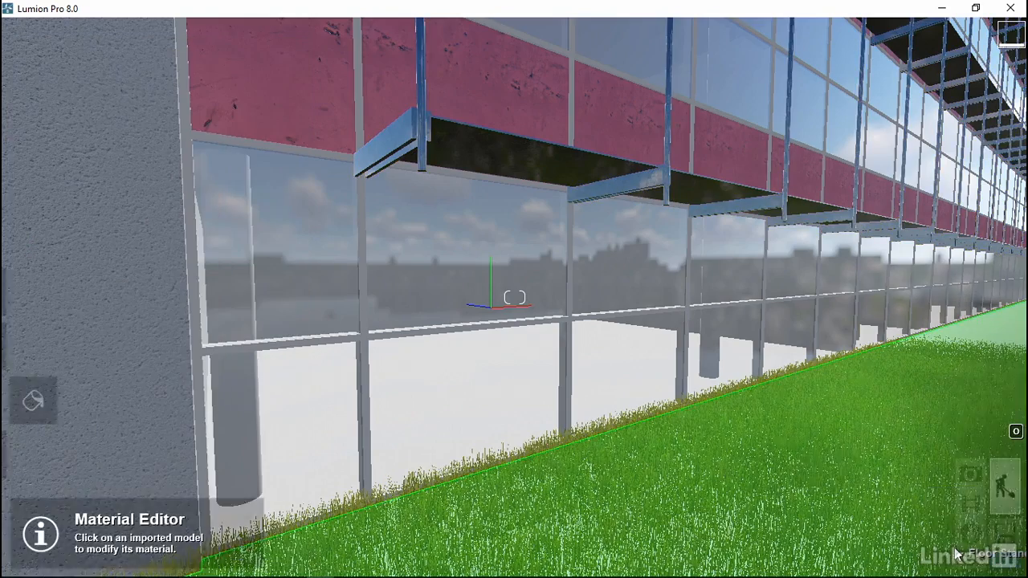
{"action": "key", "text": "s"}
{"action": "key", "text": "s"}
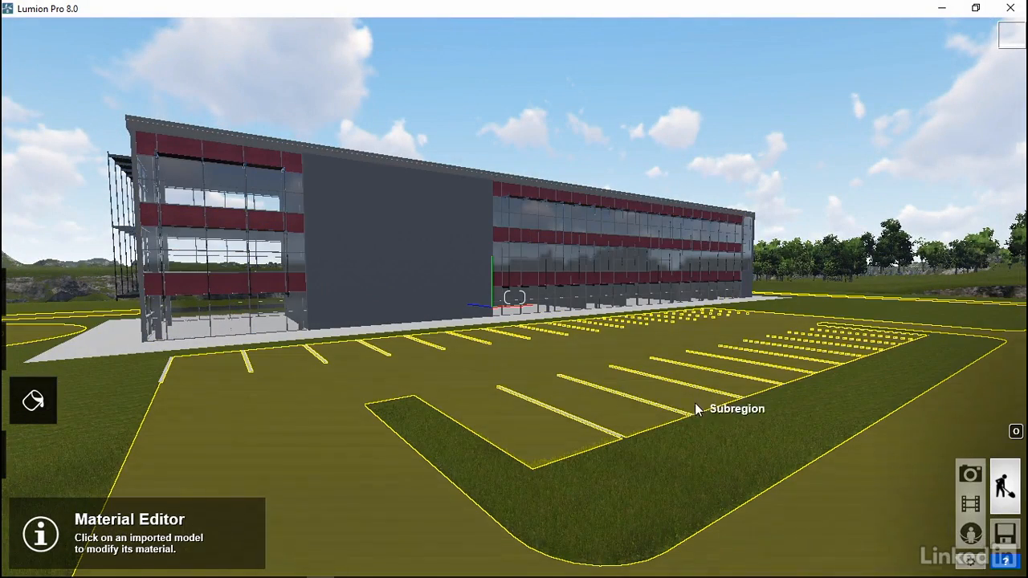
{"action": "key", "text": "s"}
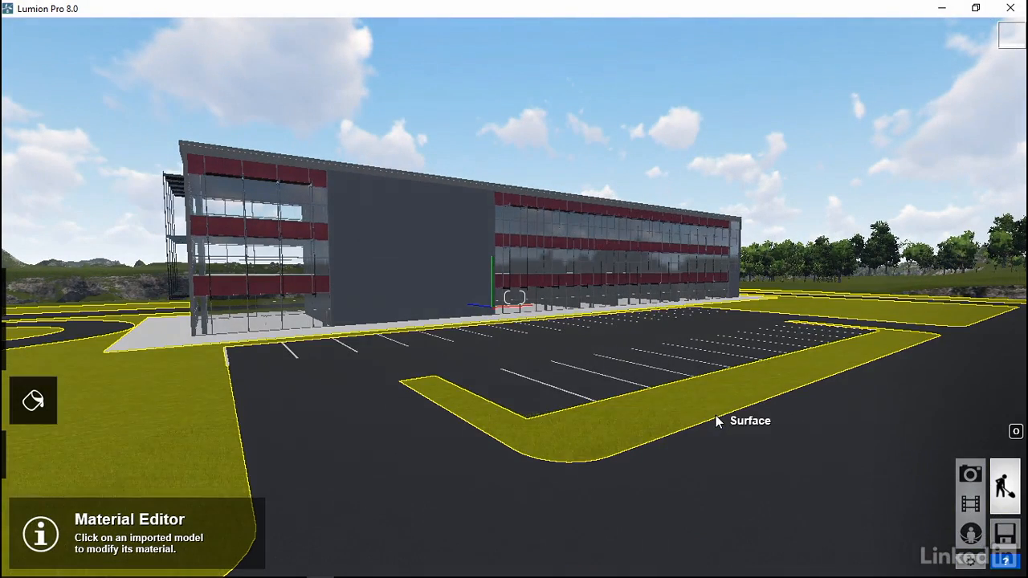